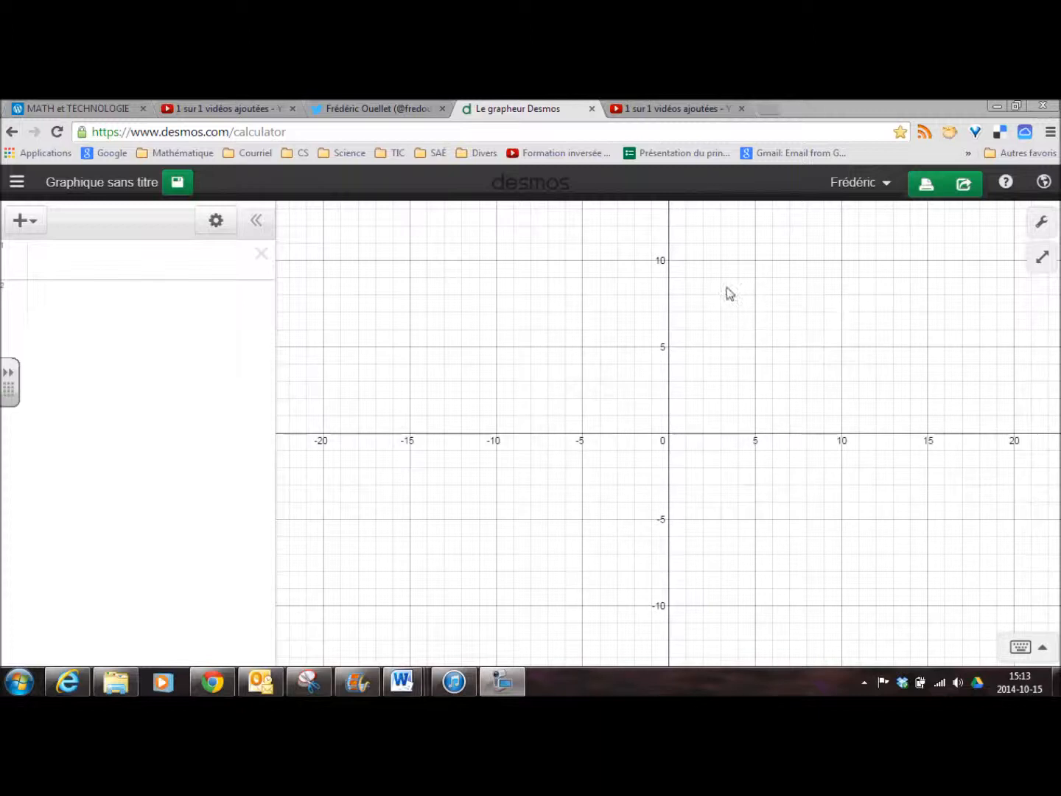
- Enter the linear function f(x)=2x+1 as the first expression
{"action": "left_click", "coordinate": [228, 269]}
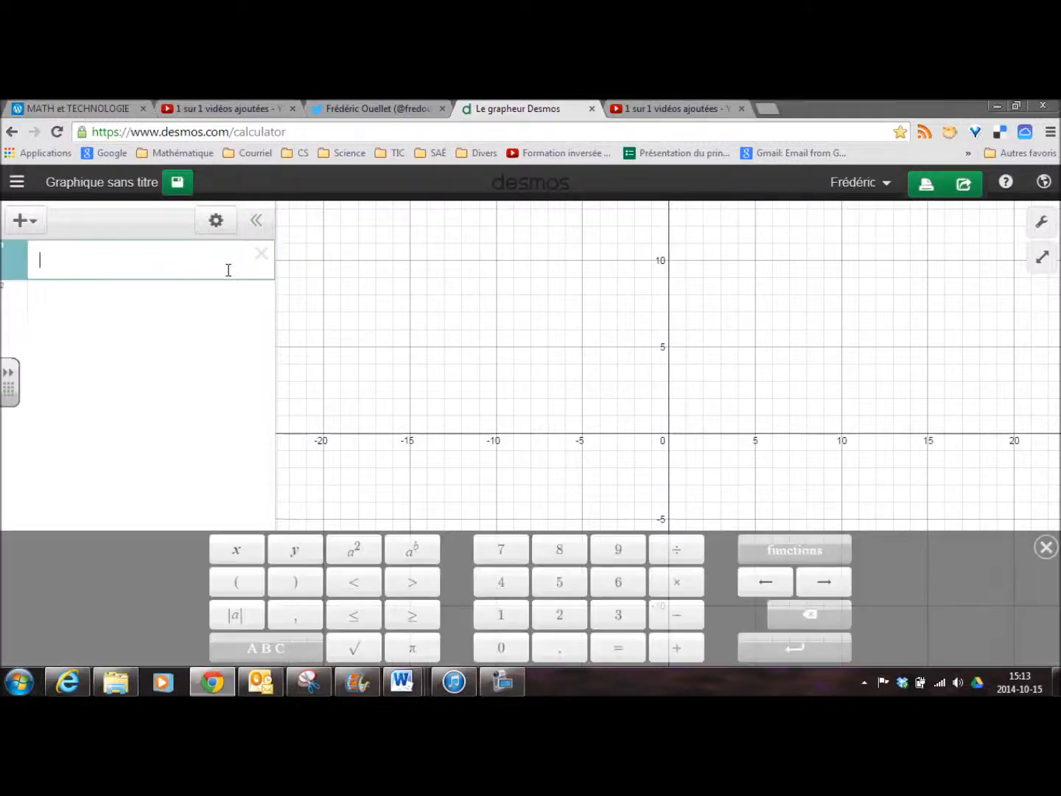
{"action": "type", "text": "f(x)"}
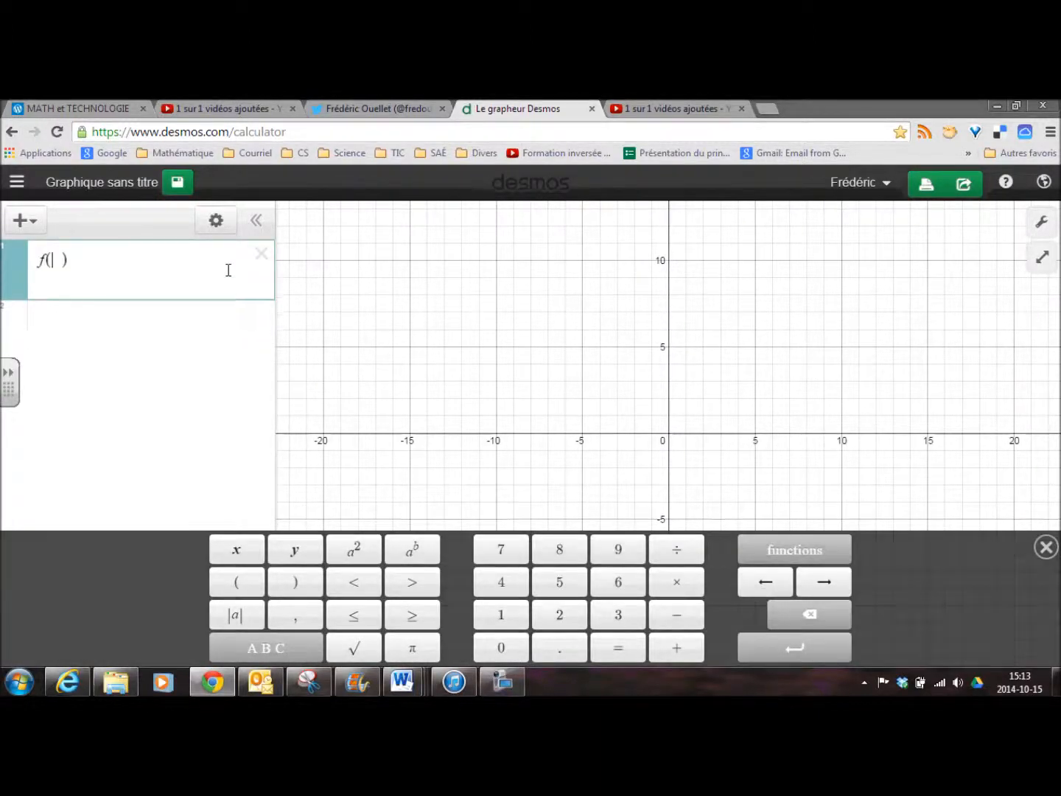
{"action": "type", "text": "=2x+1"}
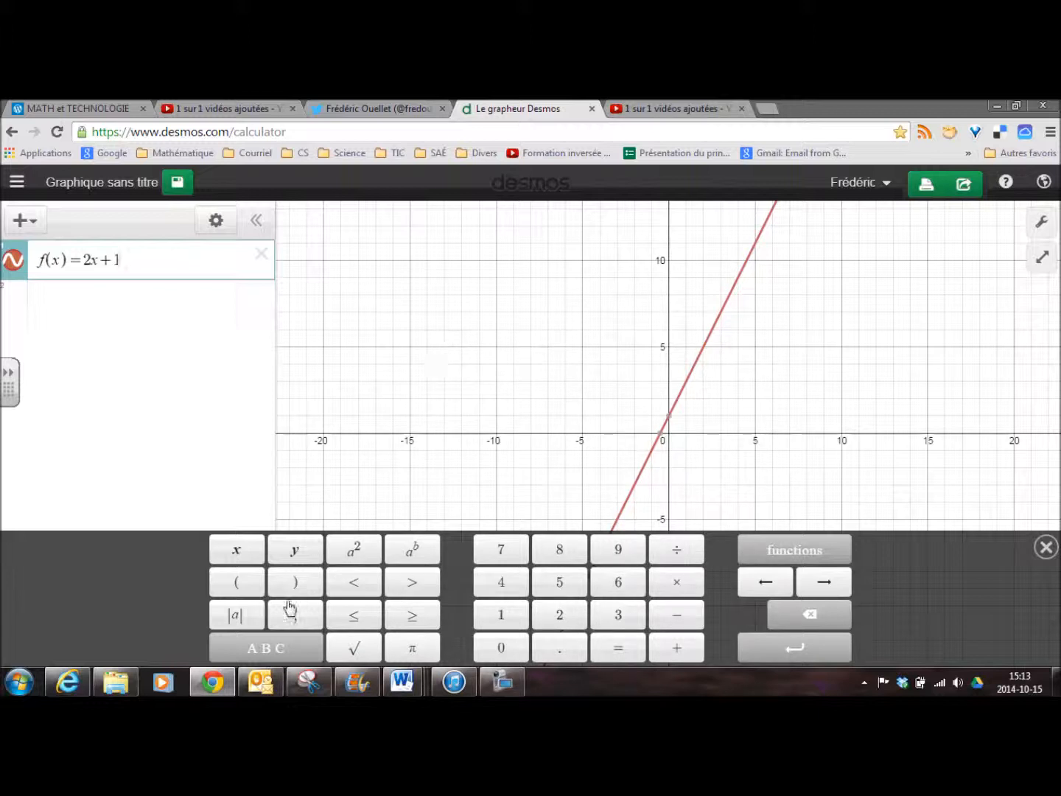
- Restrict the domain of f(x) by adding the condition {−2≤x≤2} after 2x+1
{"action": "left_click", "coordinate": [273, 648]}
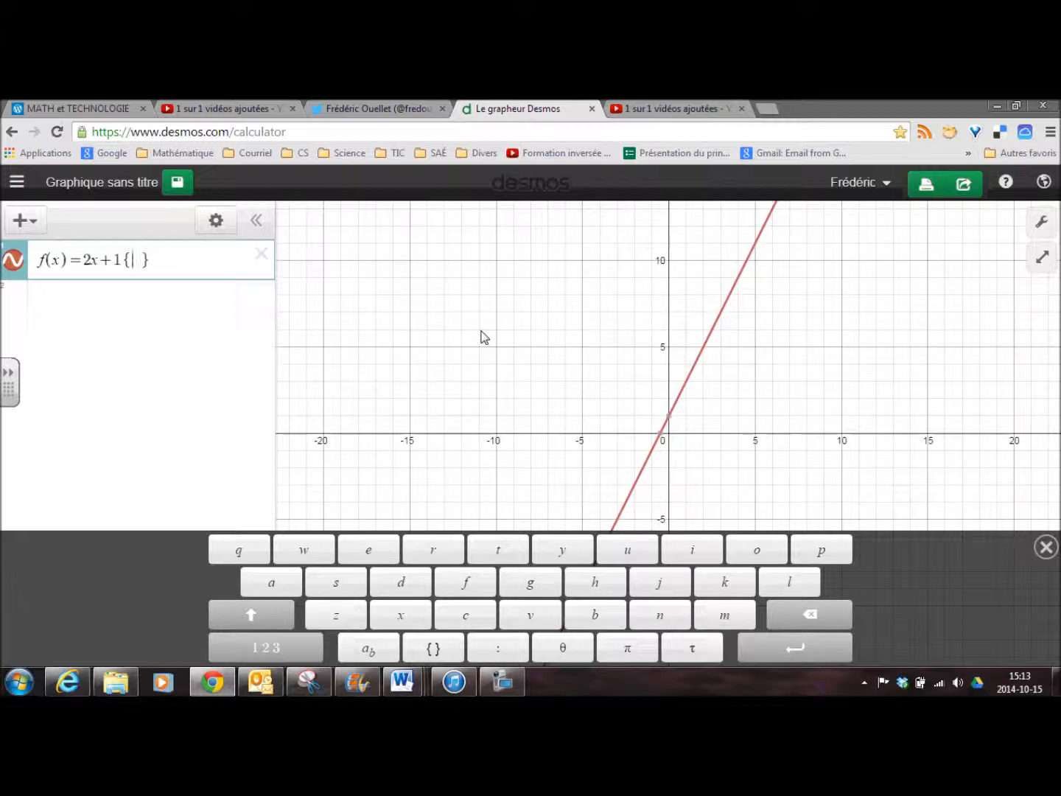
{"action": "type", "text": "-2<"}
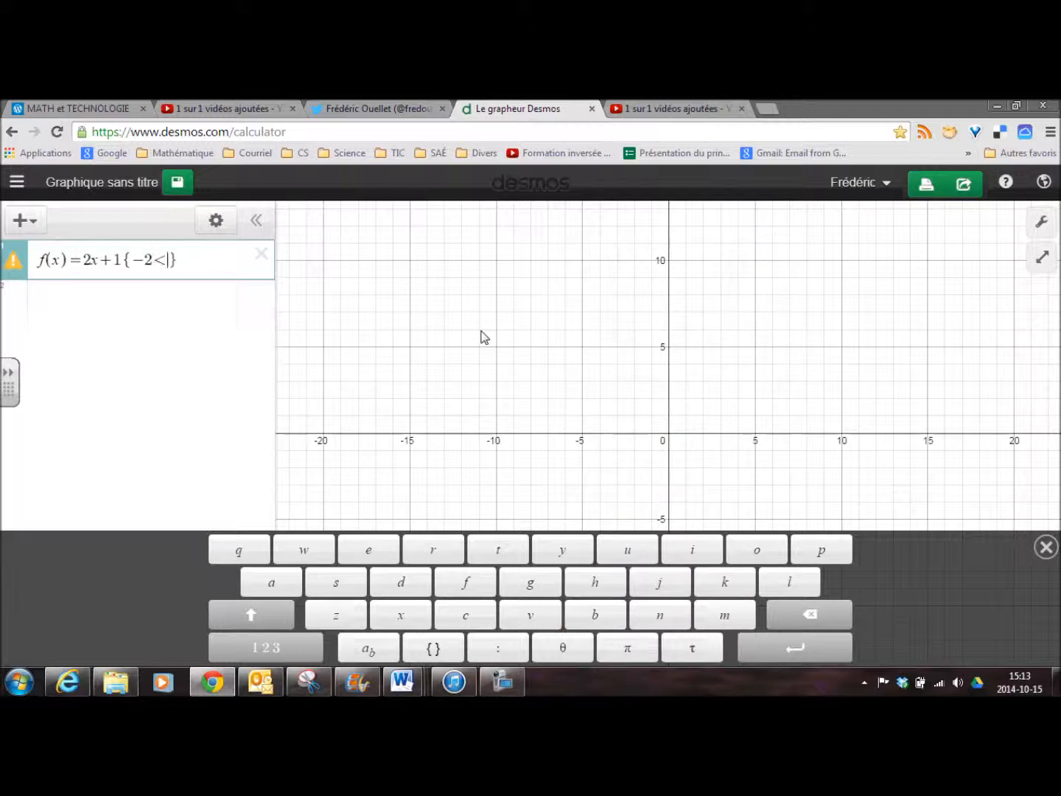
{"action": "type", "text": "x"}
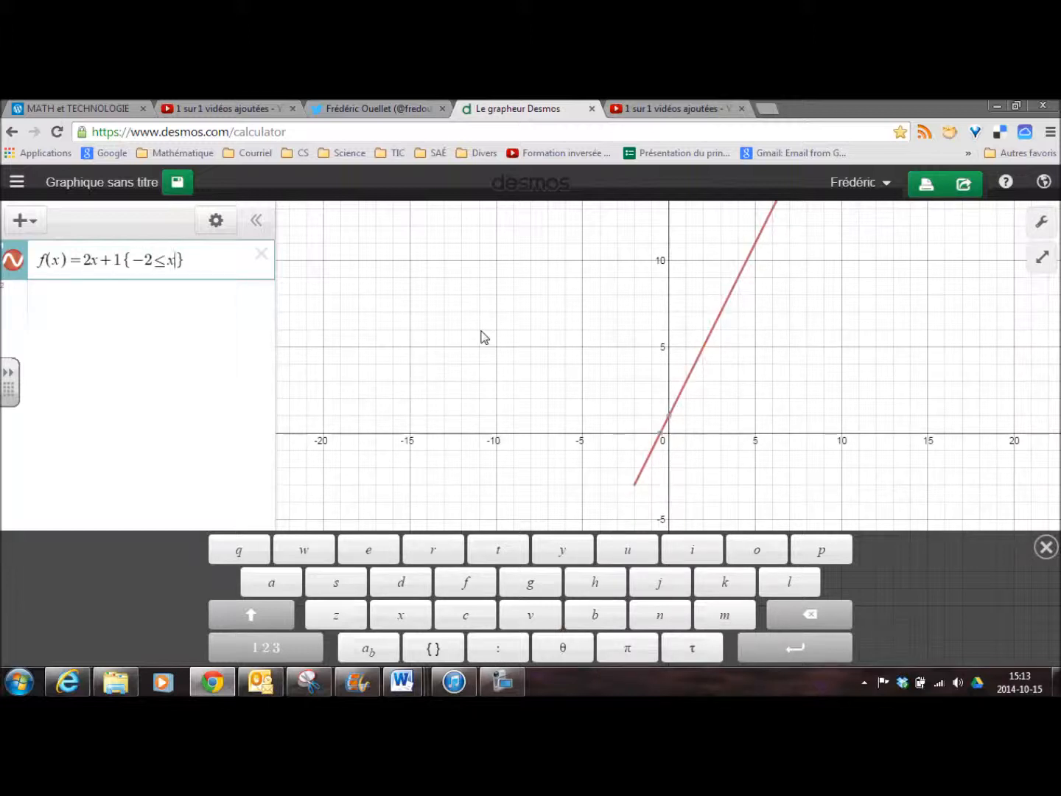
{"action": "left_click", "coordinate": [267, 648]}
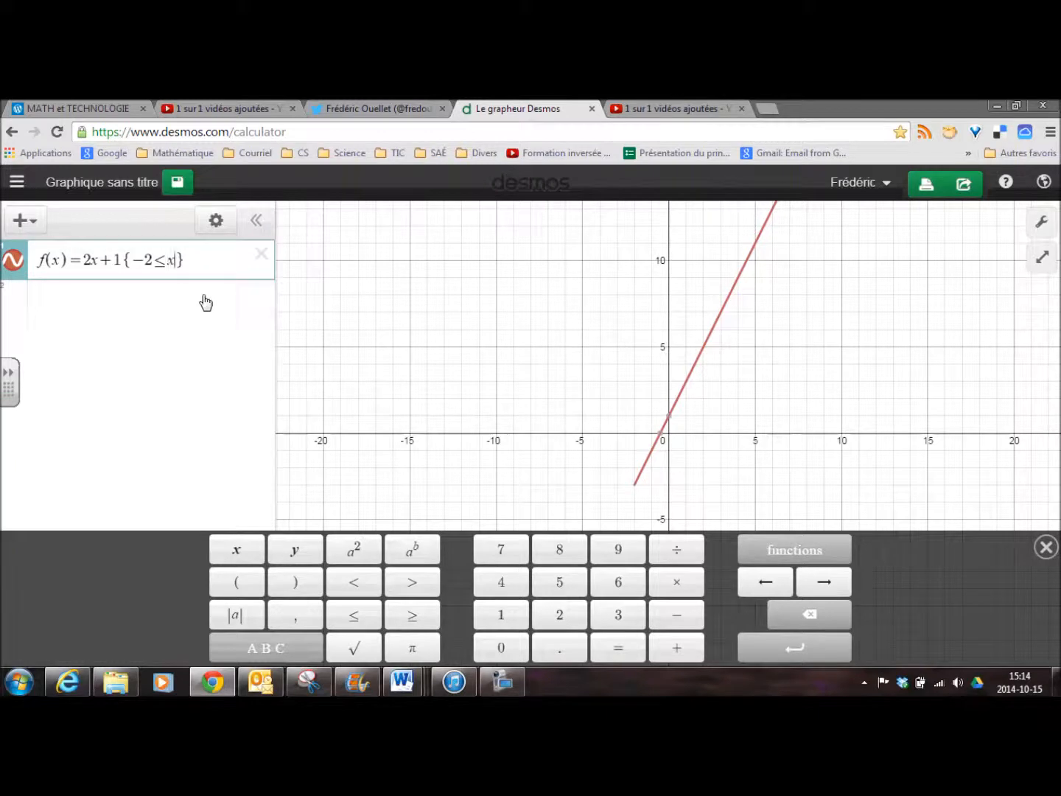
{"action": "type", "text": "<"}
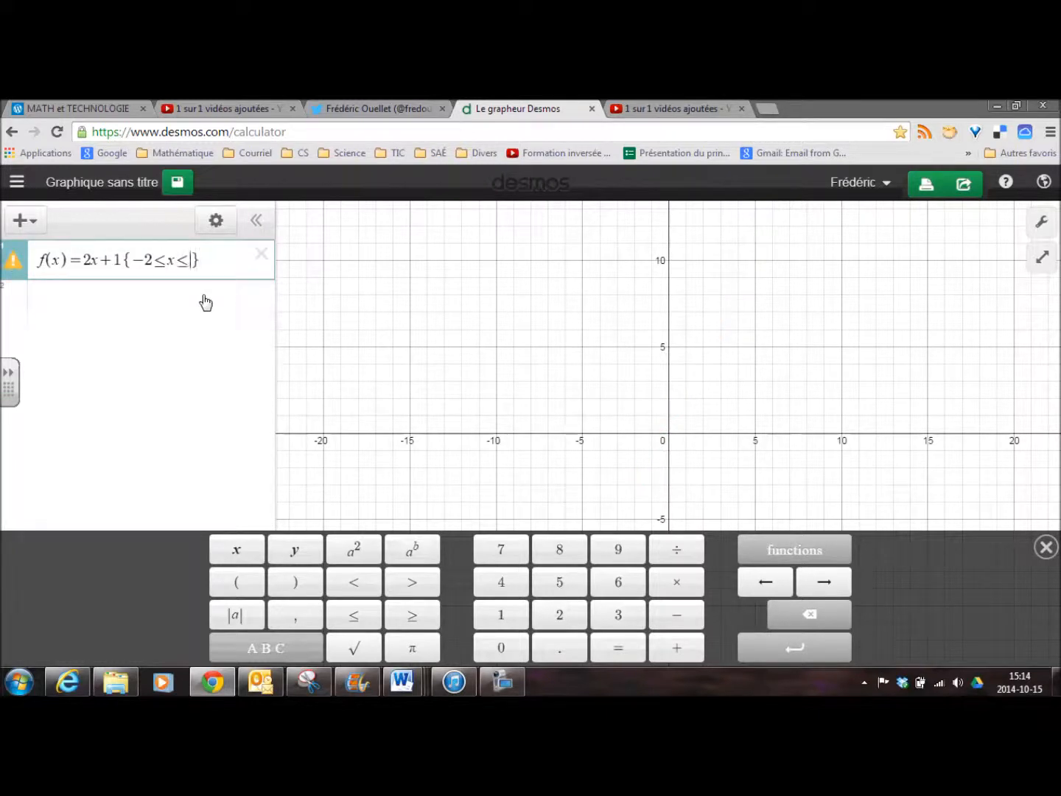
{"action": "type", "text": "2"}
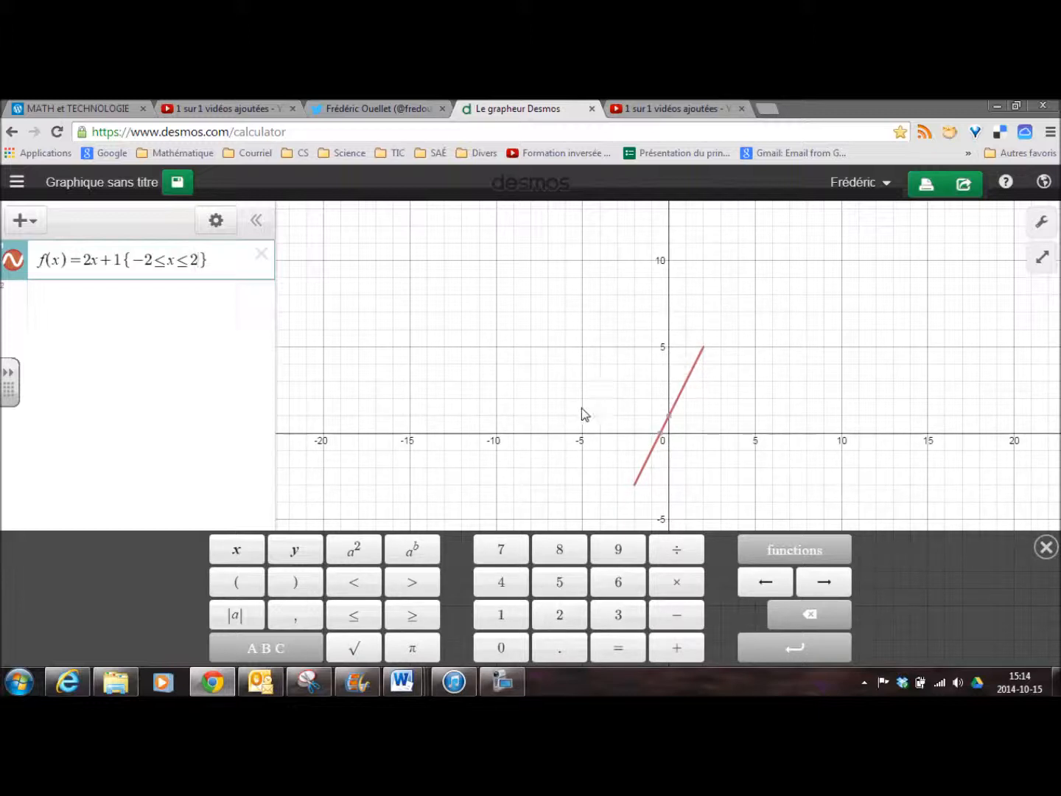
- Test the strict bound x<2 on f(x) by tracing the segment's upper endpoint, and restore the bound to x≤2
{"action": "key", "text": "Left"}
{"action": "mouse_move", "coordinate": [684, 393]}
{"action": "left_mouse_down"}
{"action": "mouse_move", "coordinate": [706, 349]}
{"action": "mouse_move", "coordinate": [635, 491]}
{"action": "mouse_move", "coordinate": [705, 349]}
{"action": "left_mouse_up"}
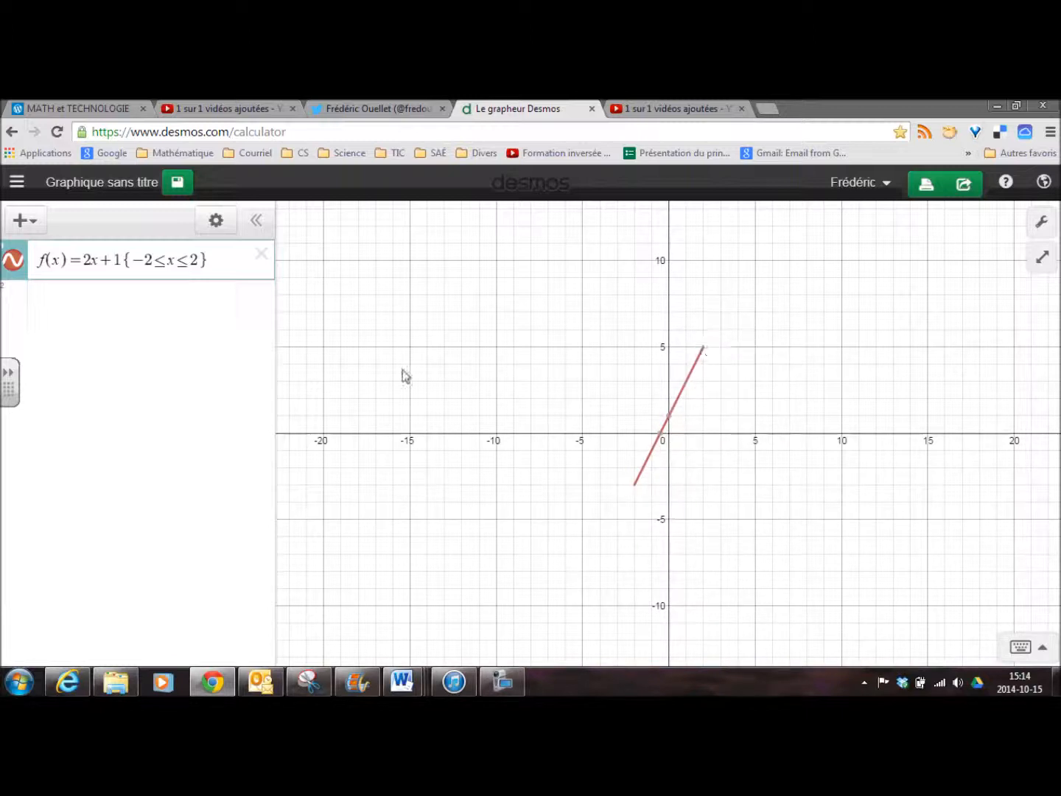
{"action": "left_click", "coordinate": [186, 261]}
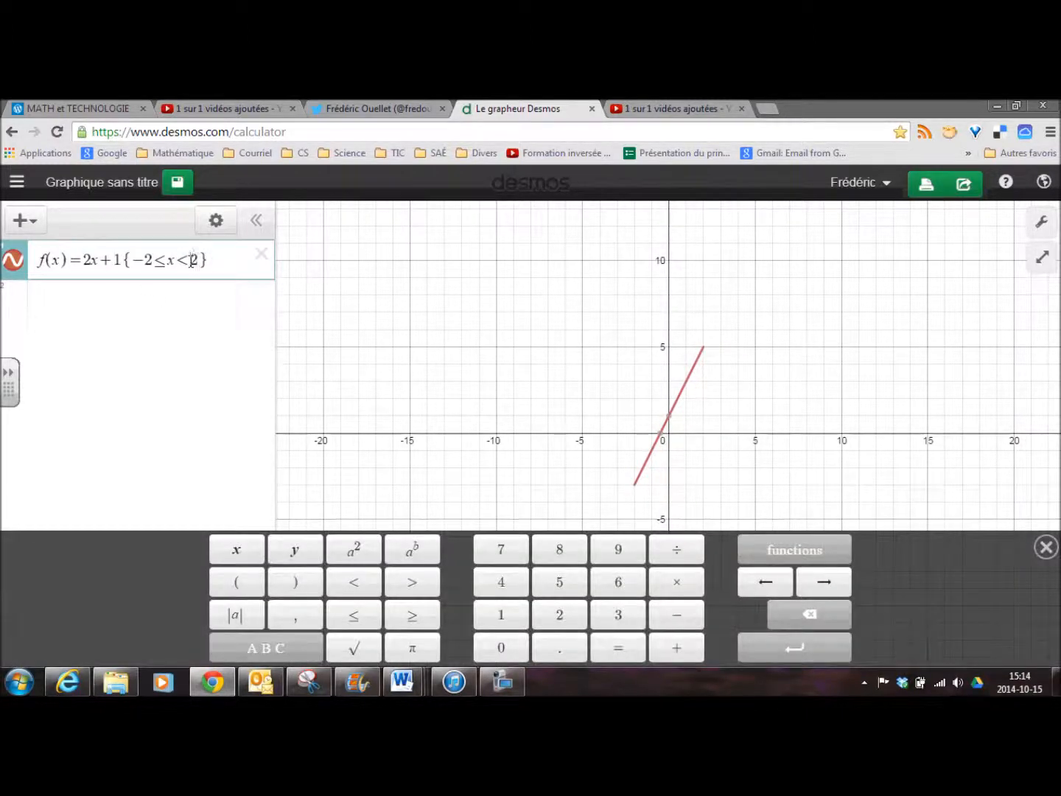
{"action": "left_click_drag", "start_coordinate": [686, 385], "coordinate": [704, 348]}
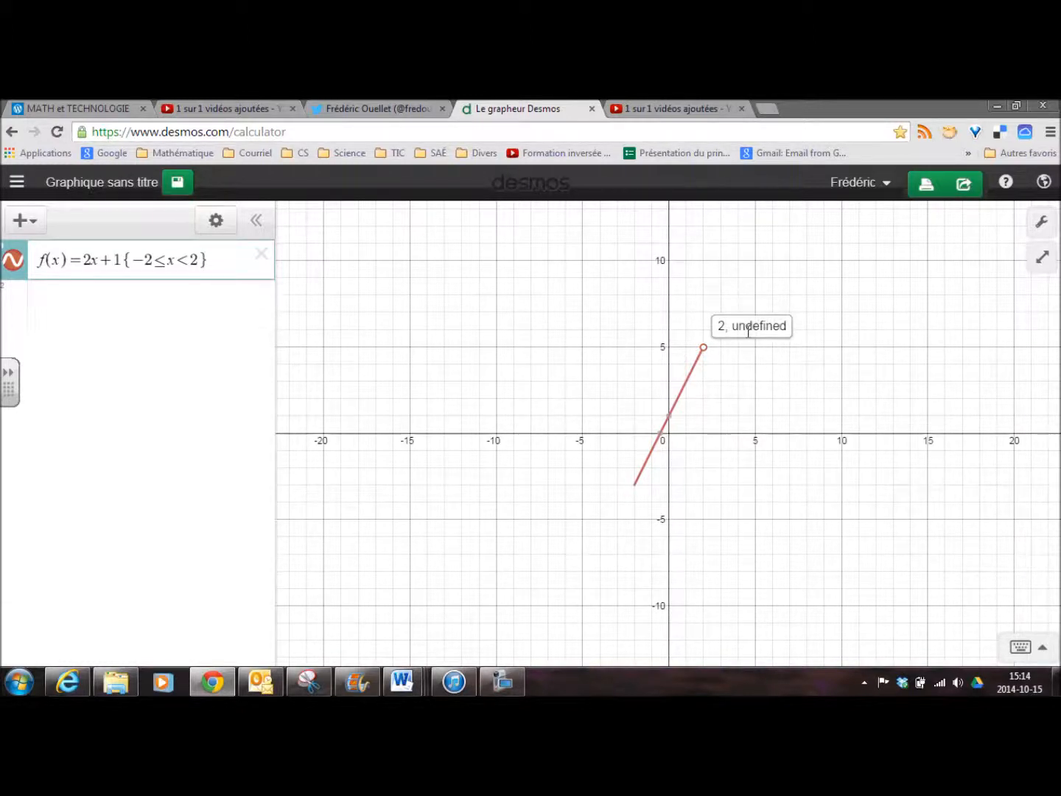
{"action": "left_click_drag", "start_coordinate": [698, 359], "coordinate": [704, 346]}
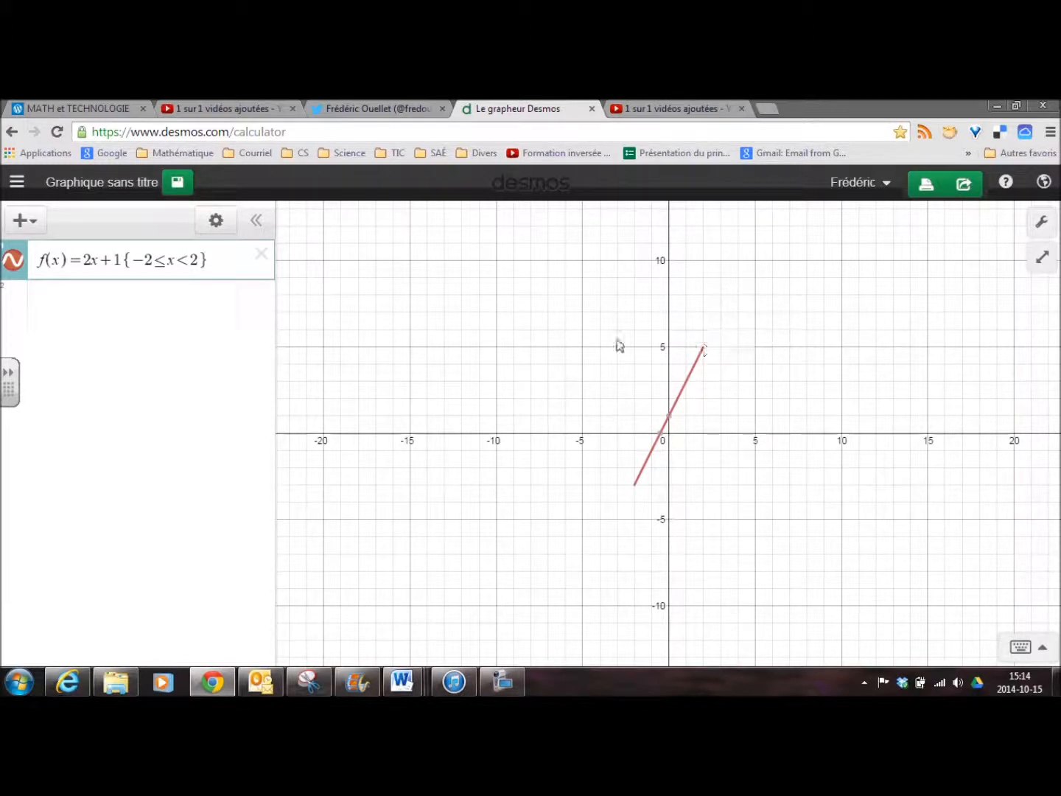
{"action": "left_click", "coordinate": [189, 259]}
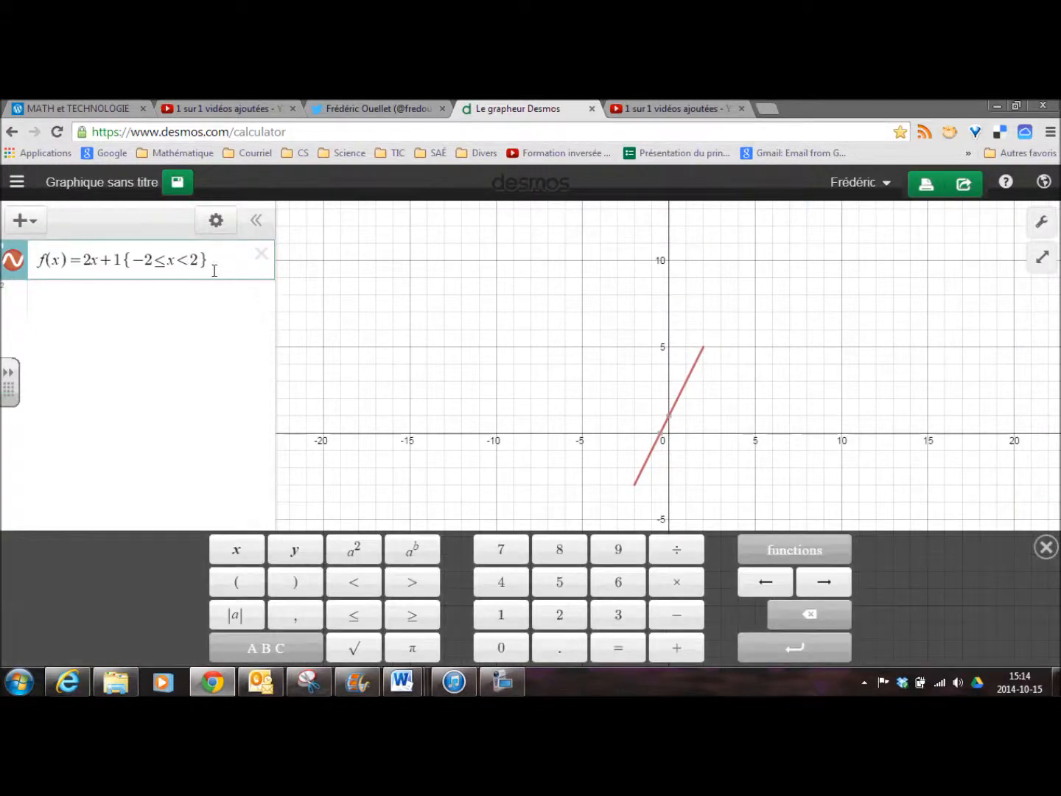
- Add the horizontal segment y=5{2≤x≤9} as the second expression
{"action": "left_click", "coordinate": [195, 295]}
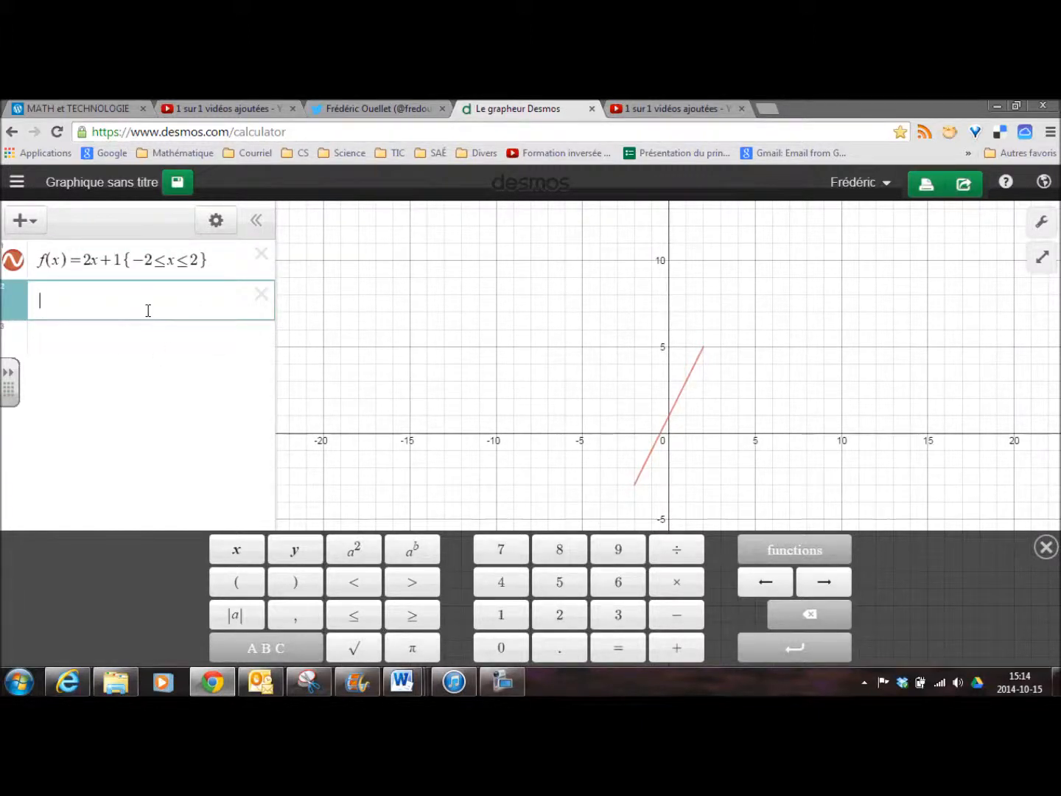
{"action": "type", "text": "y=5"}
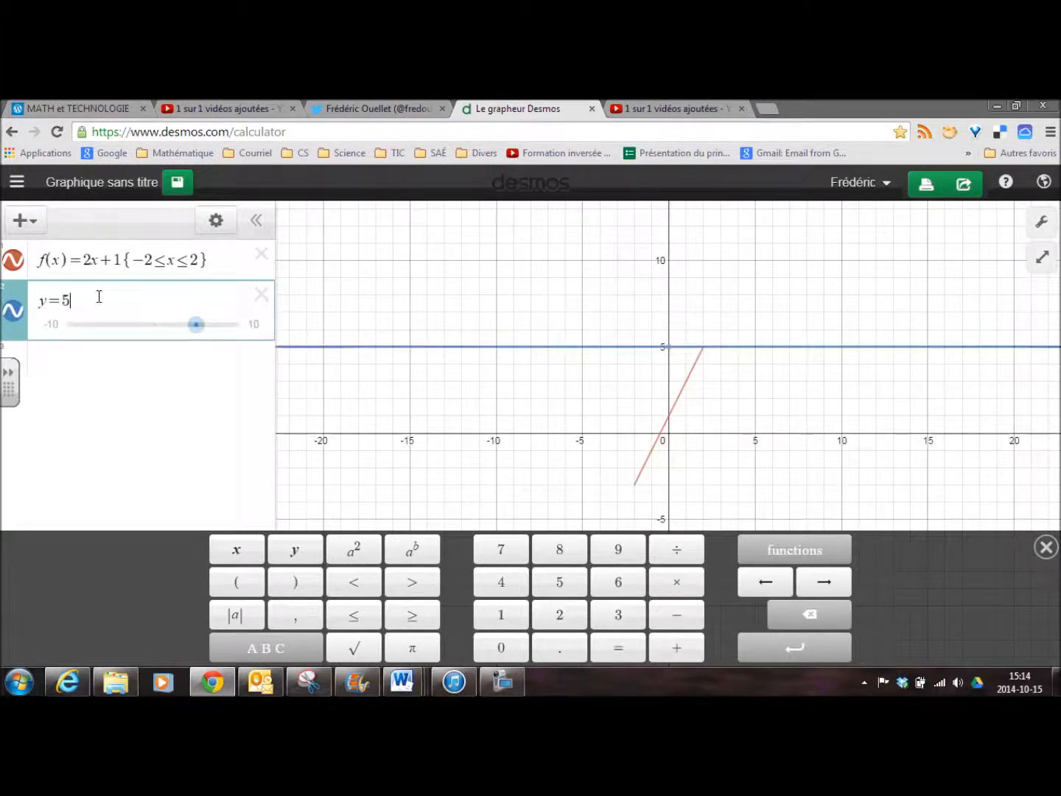
{"action": "type", "text": "{"}
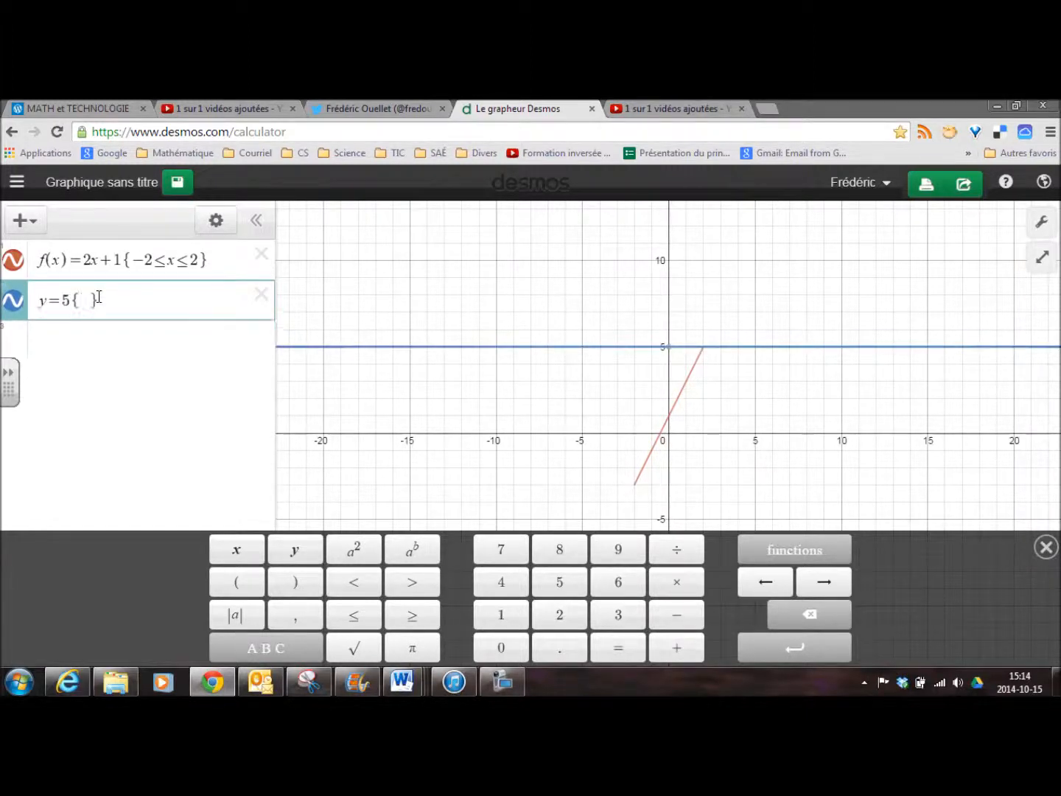
{"action": "type", "text": "2<="}
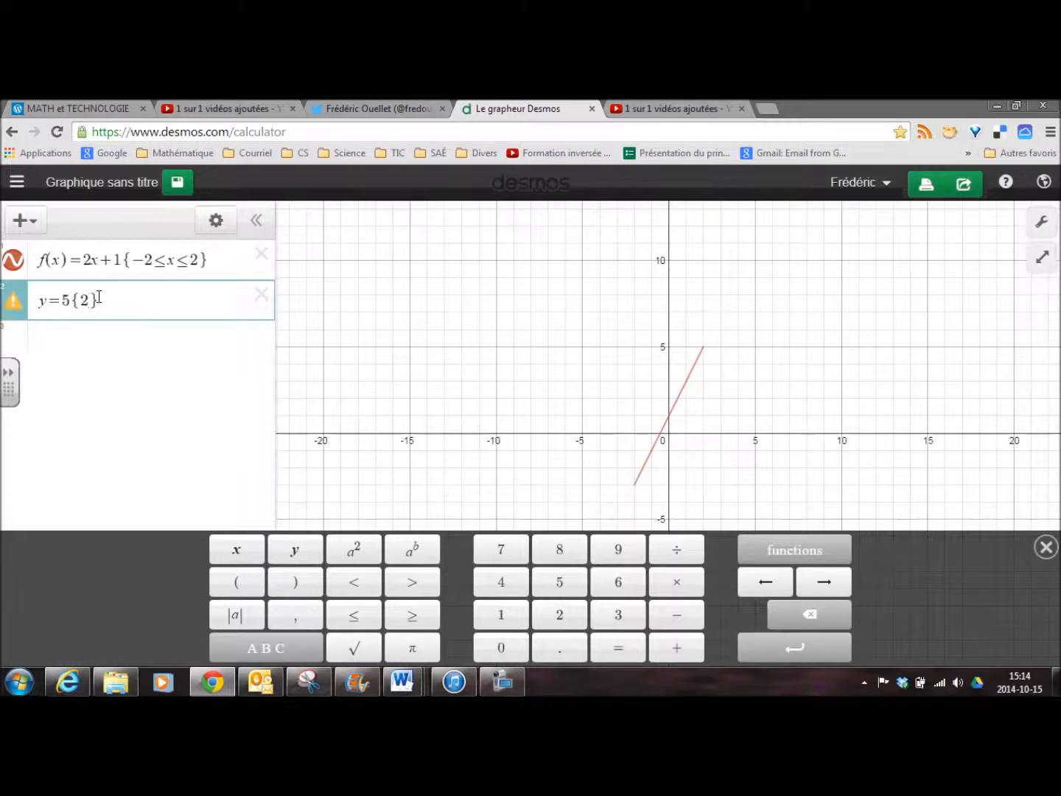
{"action": "type", "text": "x<="}
{"action": "type", "text": "9"}
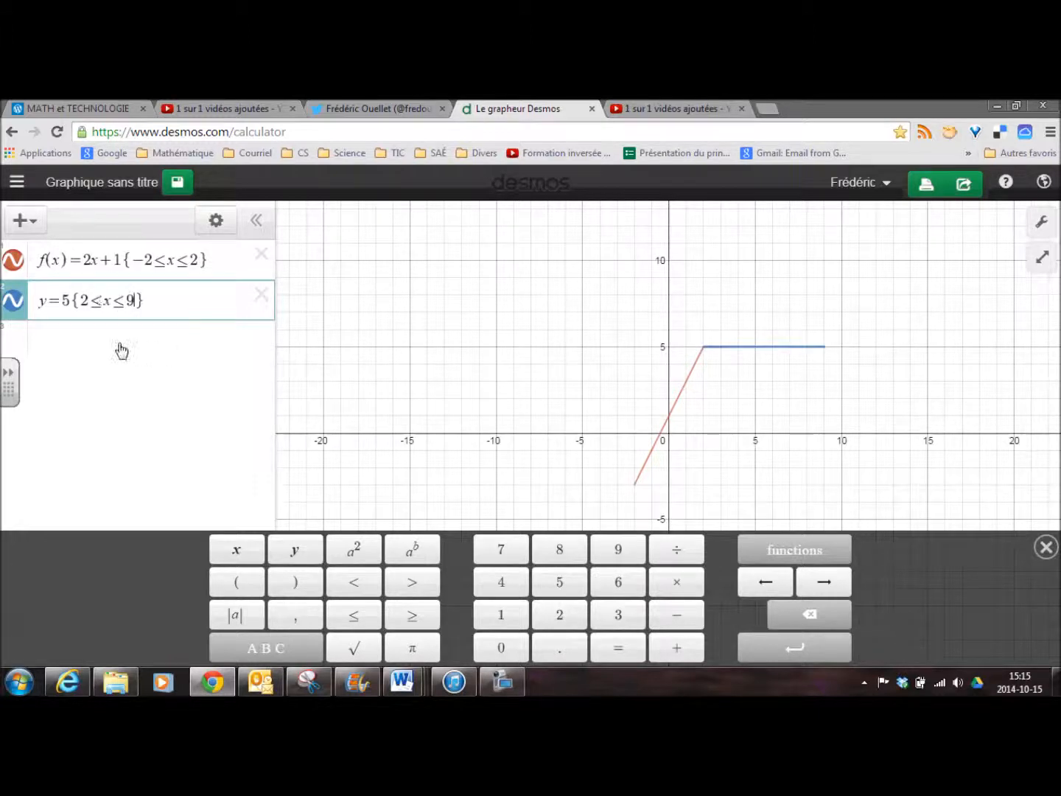
- Recolor the horizontal segment red to match the first segment
{"action": "left_click", "coordinate": [14, 304]}
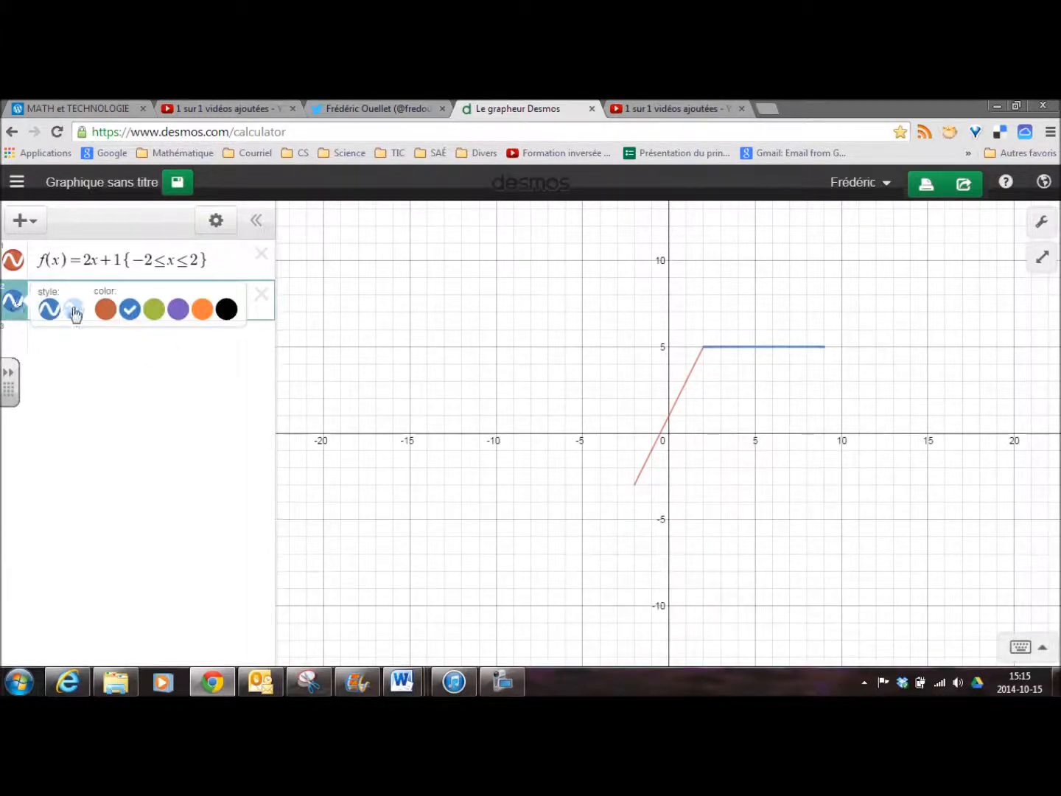
{"action": "left_click", "coordinate": [105, 309]}
{"action": "left_click", "coordinate": [135, 368]}
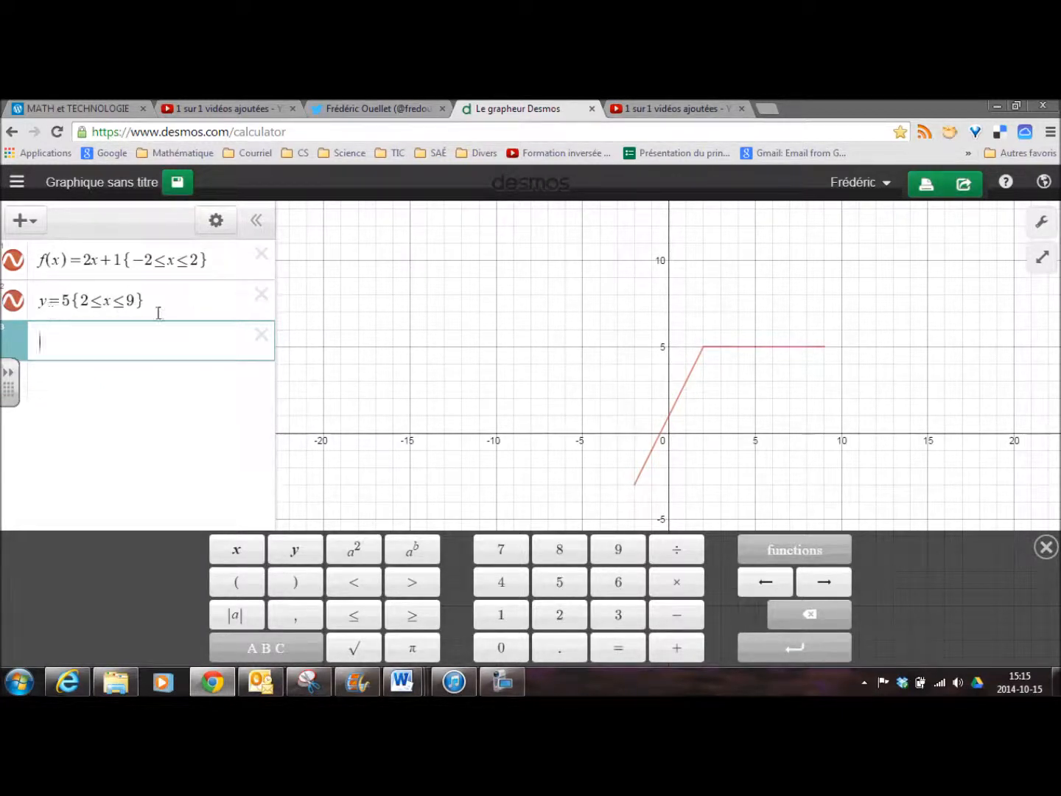
- Replace y with g(x) in the second expression so it is written in function notation
{"action": "left_click", "coordinate": [47, 301]}
{"action": "key", "text": "BackSpace"}
{"action": "type", "text": "g(x)"}
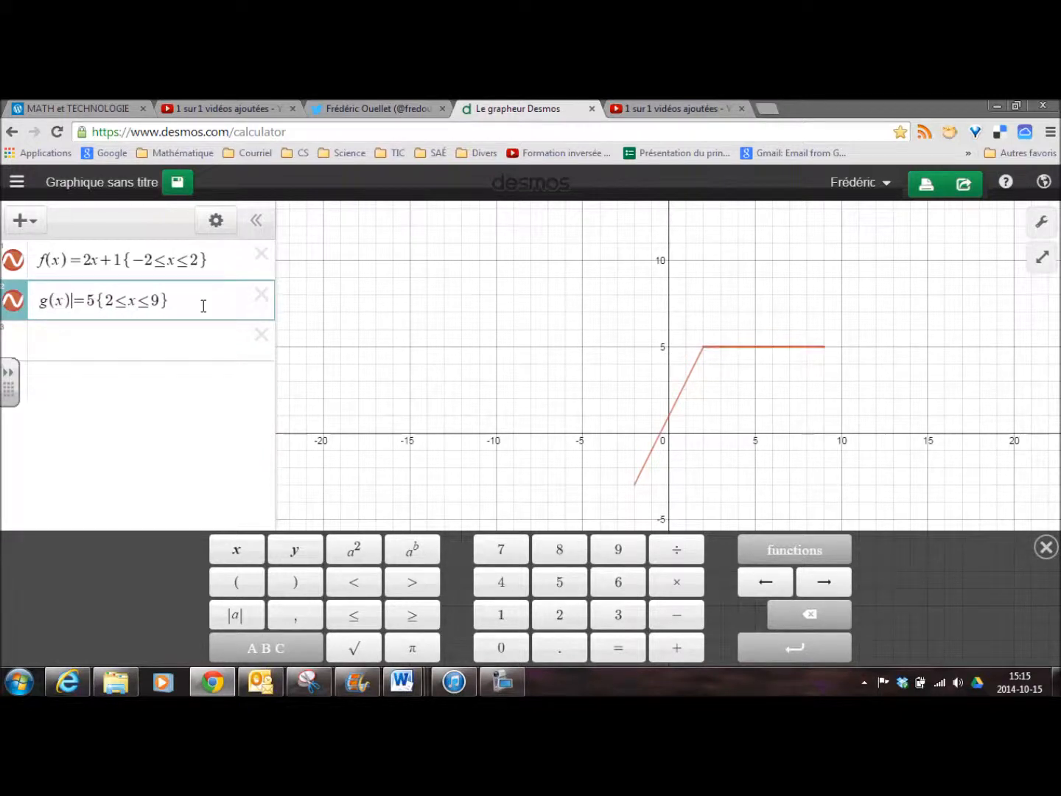
- Add a third function h(x)=−x+14 that meets the end of the horizontal segment
{"action": "left_click", "coordinate": [154, 345]}
{"action": "type", "text": "h(x)"}
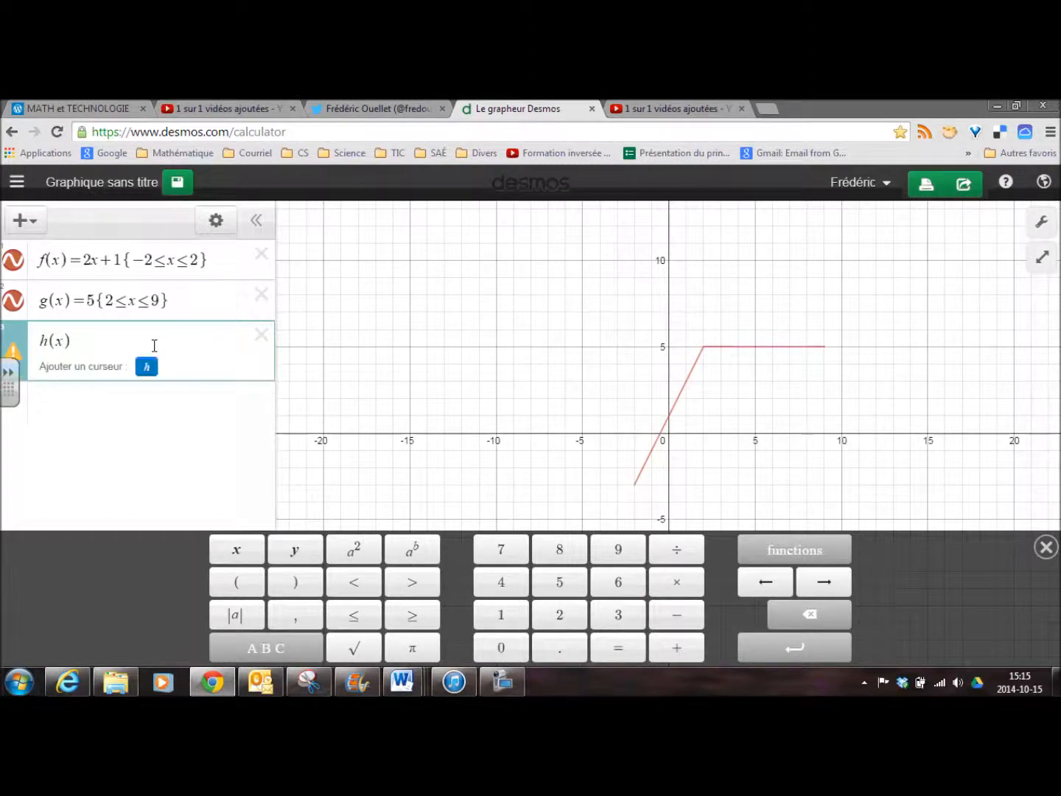
{"action": "type", "text": "="}
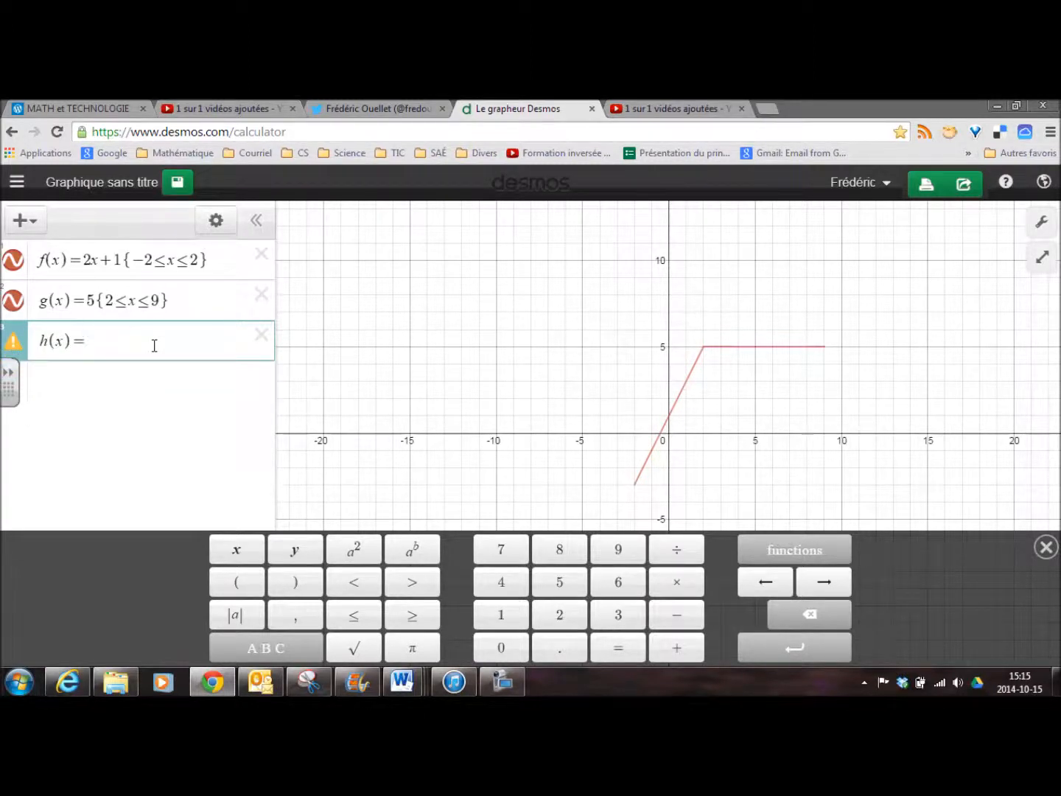
{"action": "type", "text": "-x"}
{"action": "type", "text": "+"}
{"action": "type", "text": "13"}
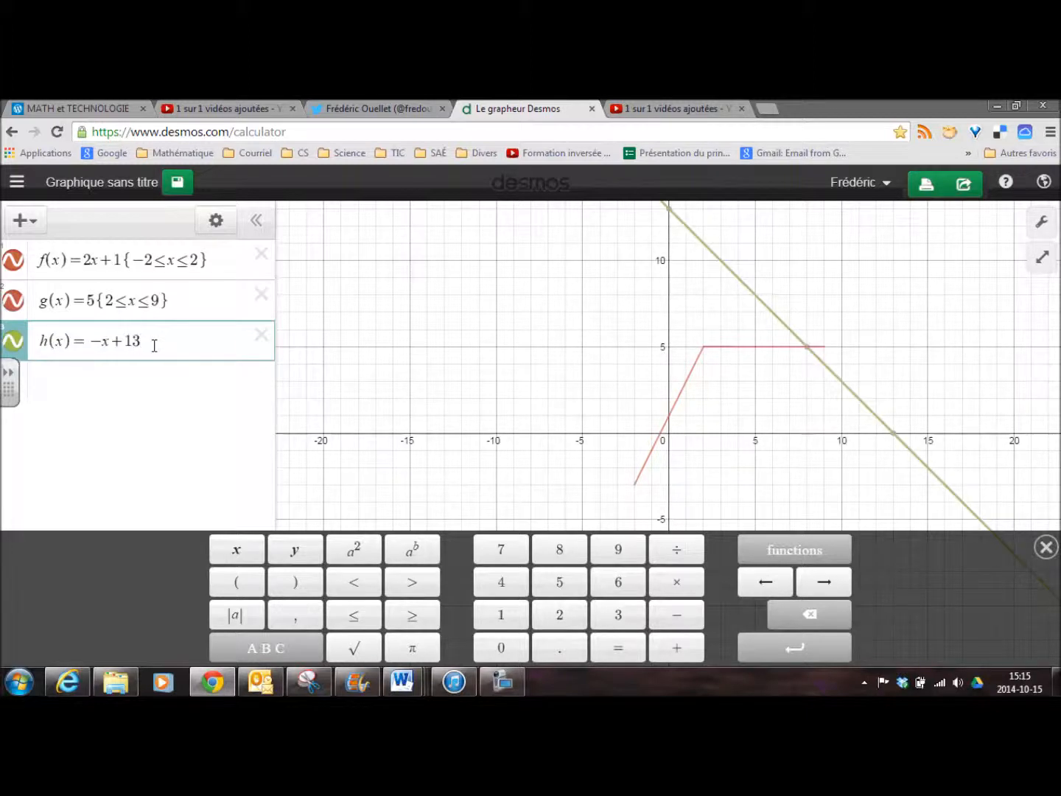
{"action": "key", "text": "BackSpace"}
{"action": "type", "text": "4"}
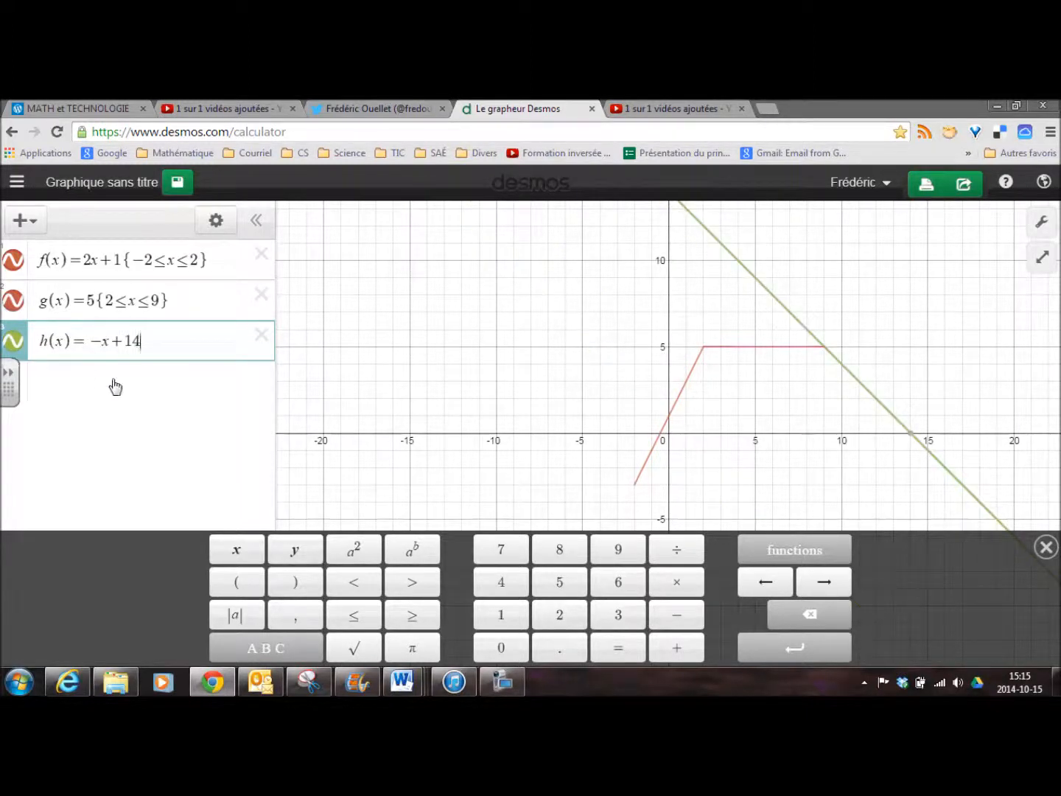
- Restrict the domain of h(x) with the condition {x≥9}
{"action": "type", "text": "{x>"}
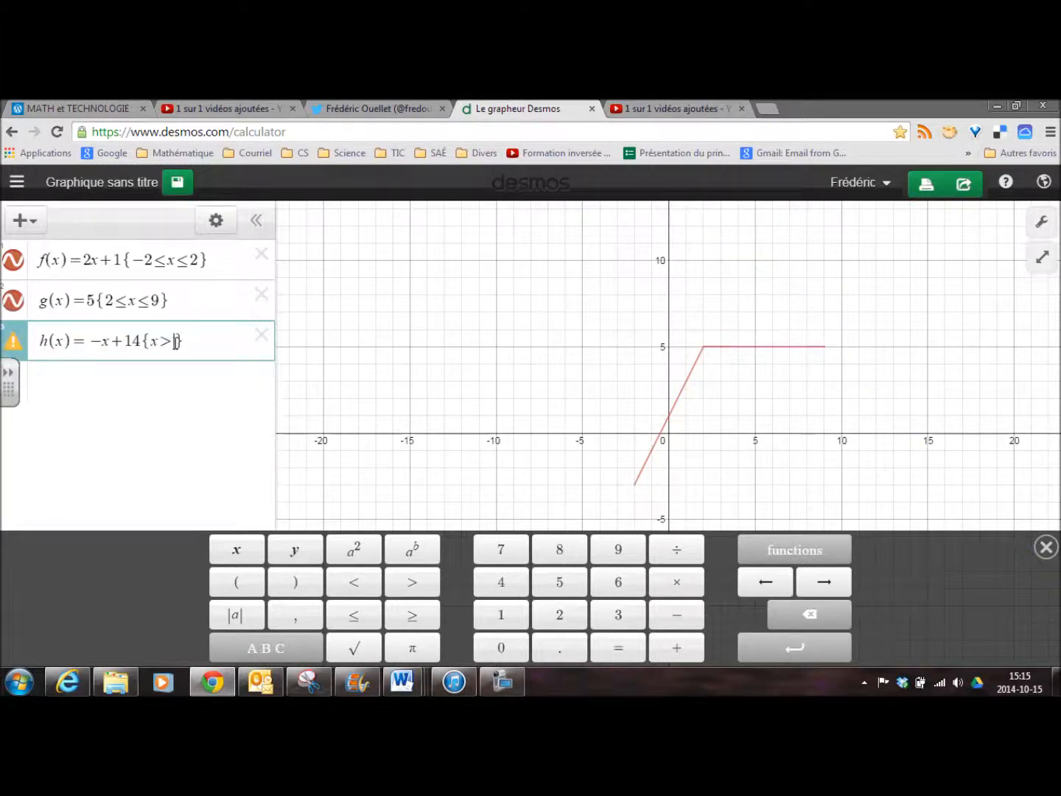
{"action": "type", "text": "9"}
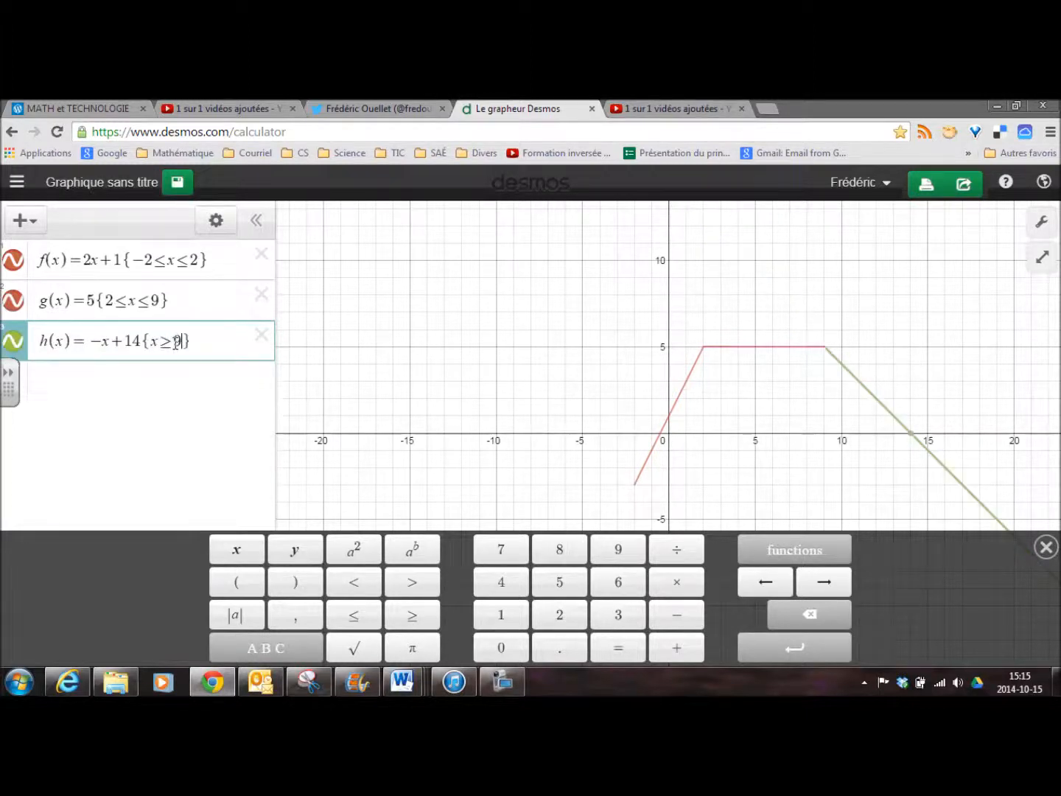
{"action": "scroll", "coordinate": [477, 307], "scroll_direction": "down", "scroll_amount": 5}
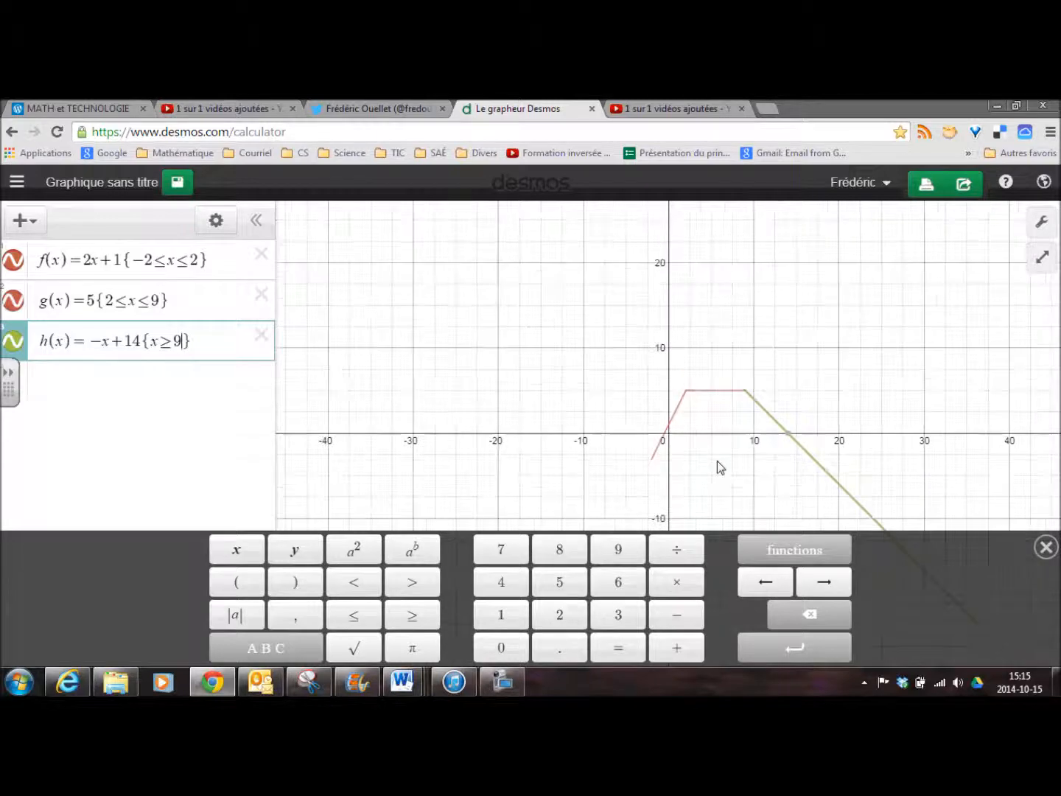
{"action": "left_click_drag", "start_coordinate": [718, 466], "coordinate": [545, 312]}
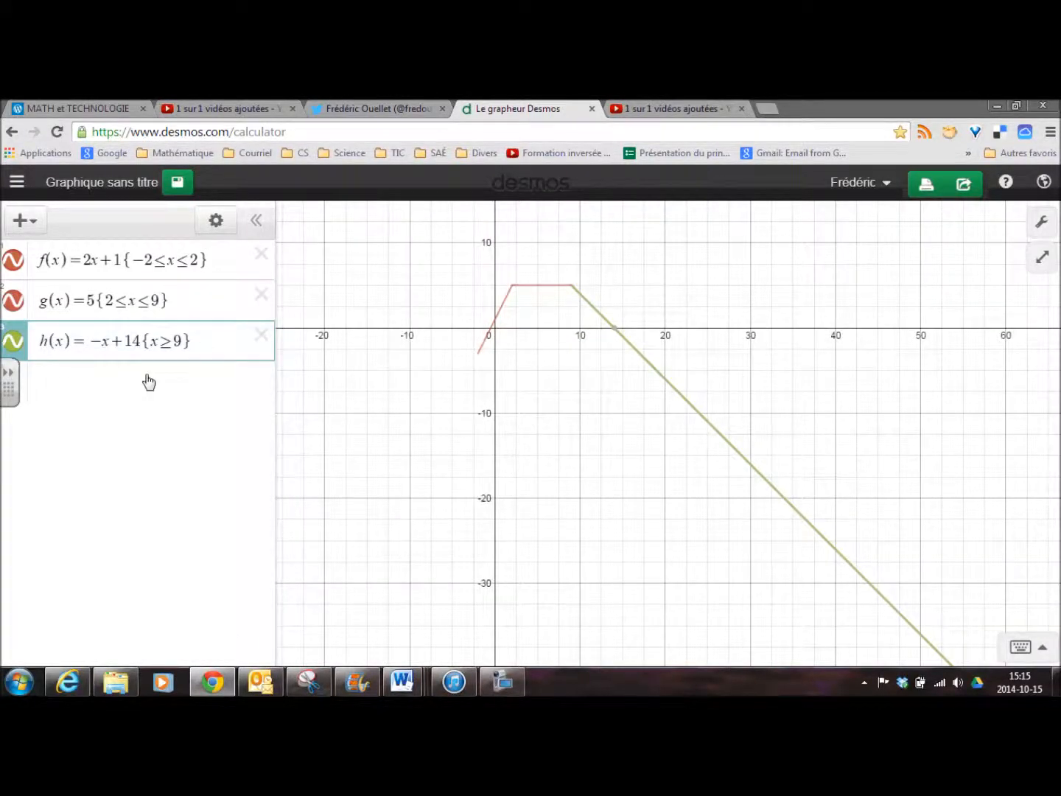
- Recolor the line of h(x) red to match the other two segments
{"action": "left_click", "coordinate": [15, 341]}
{"action": "left_click", "coordinate": [105, 354]}
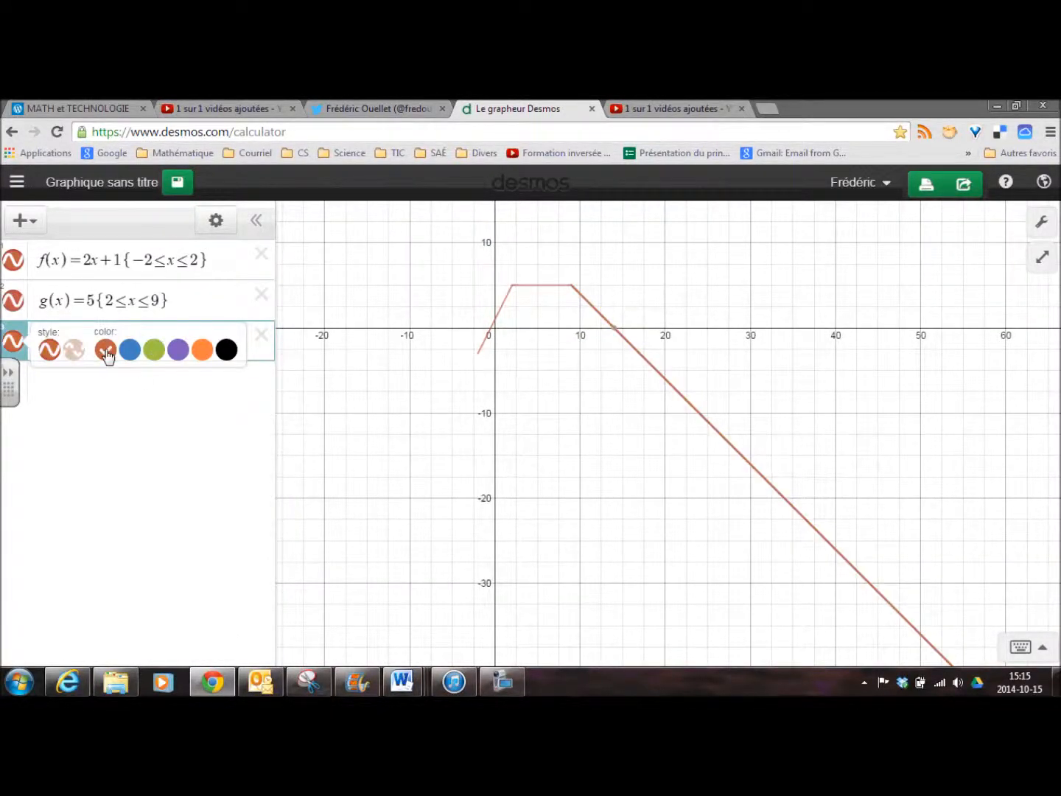
{"action": "left_click", "coordinate": [143, 405]}
{"action": "left_click", "coordinate": [143, 405]}
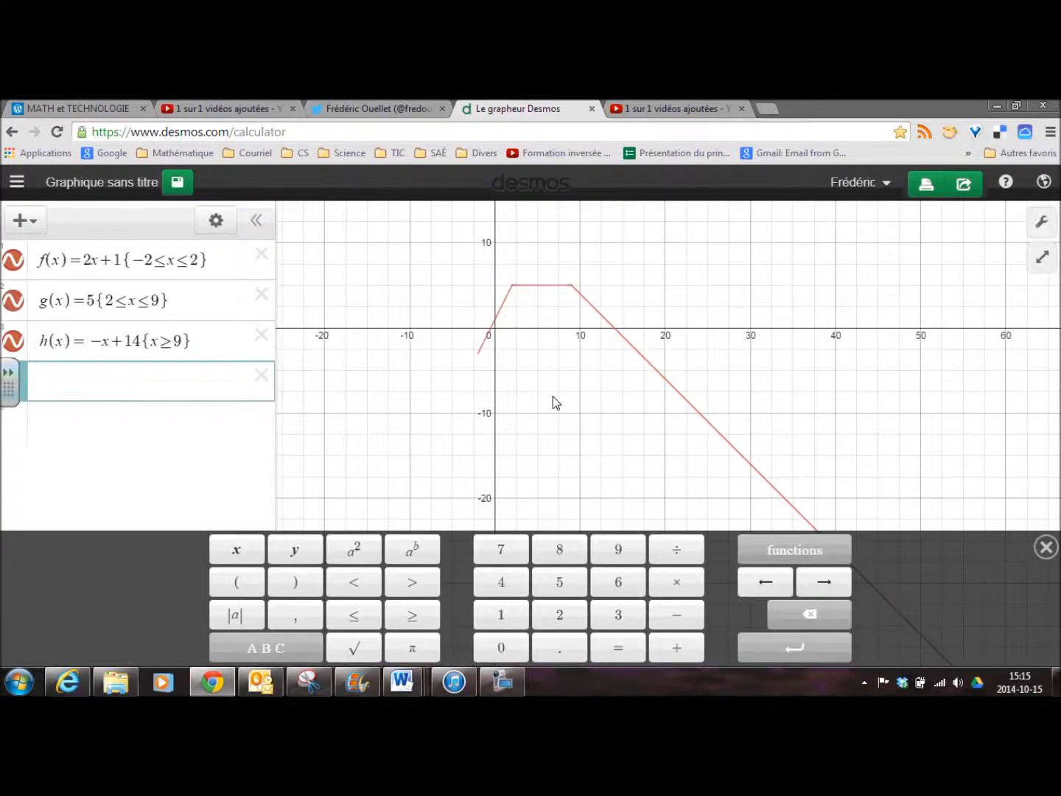
- Examine the complete piecewise graph formed by f(x), g(x) and h(x) at several scales
{"action": "scroll", "coordinate": [552, 395], "scroll_direction": "down", "scroll_amount": 3}
{"action": "scroll", "coordinate": [552, 396], "scroll_direction": "up", "scroll_amount": 1}
{"action": "scroll", "coordinate": [552, 396], "scroll_direction": "up", "scroll_amount": 3}
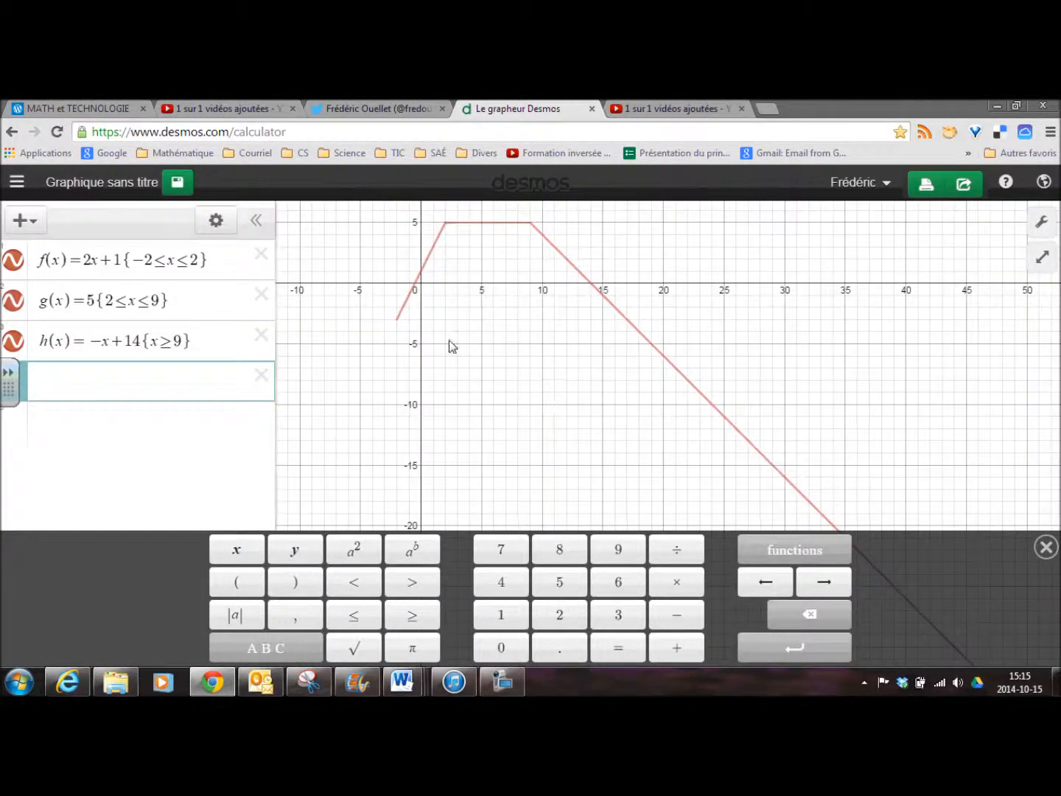
{"action": "mouse_move", "coordinate": [462, 295]}
{"action": "left_mouse_down"}
{"action": "mouse_move", "coordinate": [495, 383]}
{"action": "mouse_move", "coordinate": [476, 333]}
{"action": "mouse_move", "coordinate": [601, 330]}
{"action": "mouse_move", "coordinate": [577, 319]}
{"action": "mouse_move", "coordinate": [649, 402]}
{"action": "mouse_move", "coordinate": [593, 372]}
{"action": "mouse_move", "coordinate": [652, 424]}
{"action": "mouse_move", "coordinate": [704, 443]}
{"action": "mouse_move", "coordinate": [695, 455]}
{"action": "mouse_move", "coordinate": [717, 474]}
{"action": "left_mouse_up"}
{"action": "scroll", "coordinate": [514, 468], "scroll_direction": "up", "scroll_amount": 2}
{"action": "scroll", "coordinate": [453, 441], "scroll_direction": "down", "scroll_amount": 2}
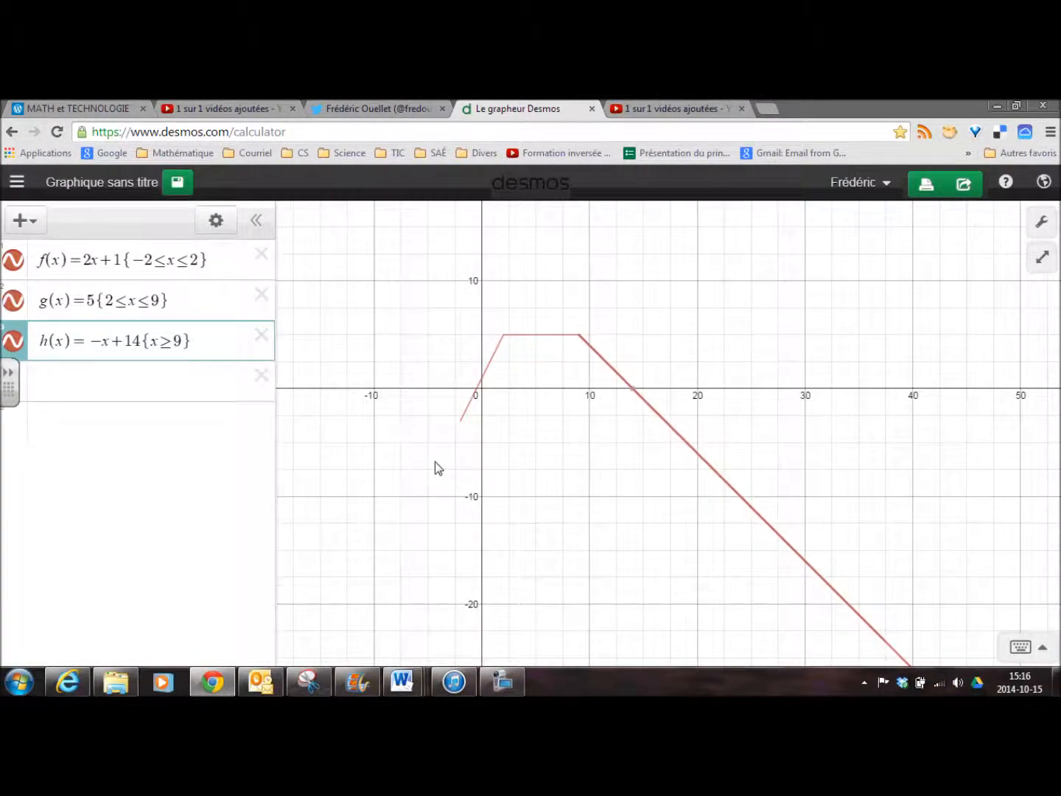
{"action": "scroll", "coordinate": [435, 464], "scroll_direction": "down", "scroll_amount": 3}
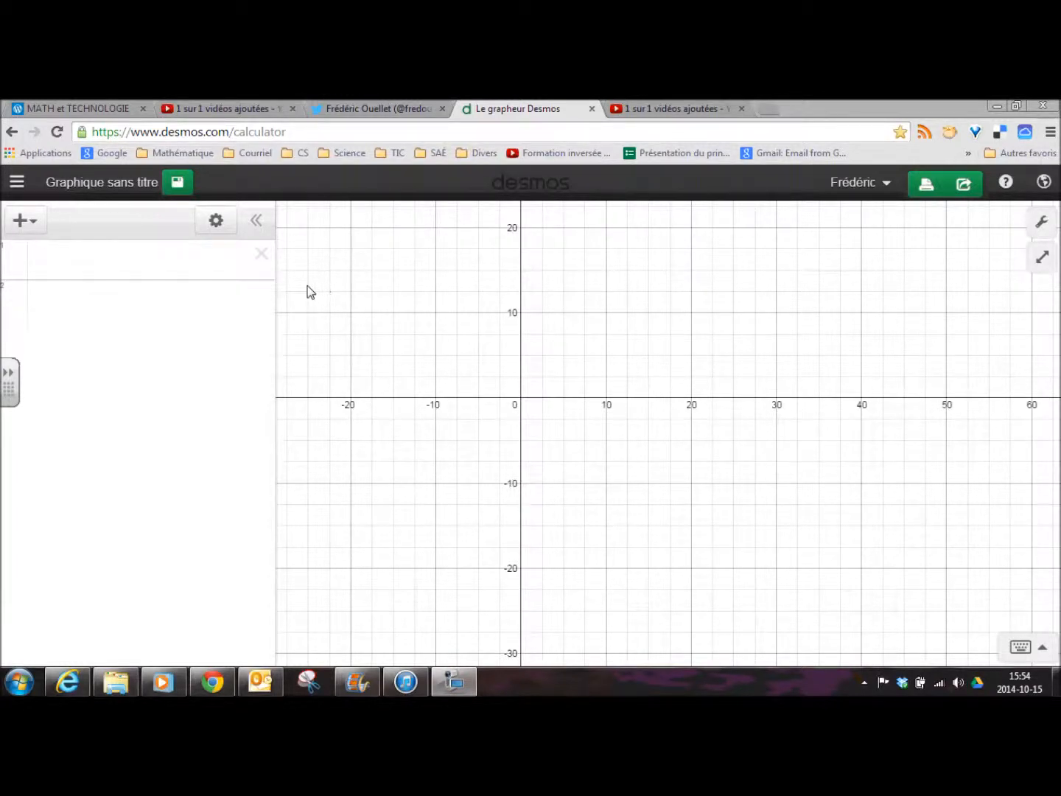
- Graph the line y=6x+8 in the first empty expression of the blank graph
{"action": "left_click", "coordinate": [173, 266]}
{"action": "type", "text": "y"}
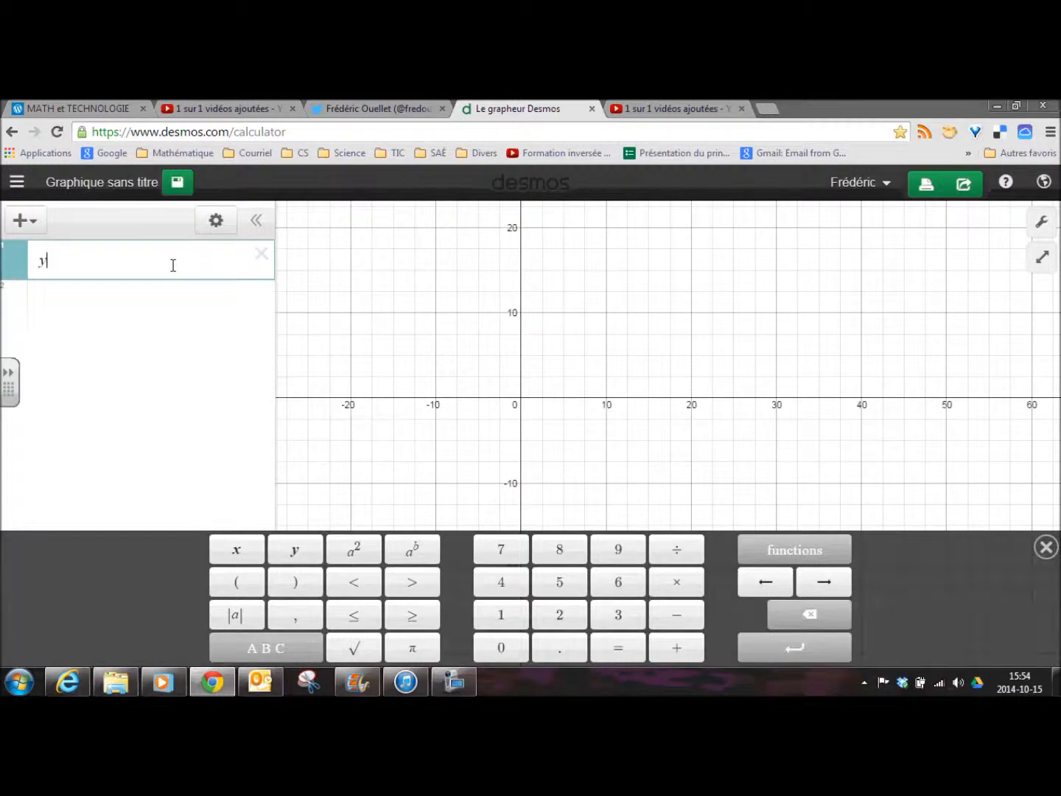
{"action": "type", "text": "=6x+8"}
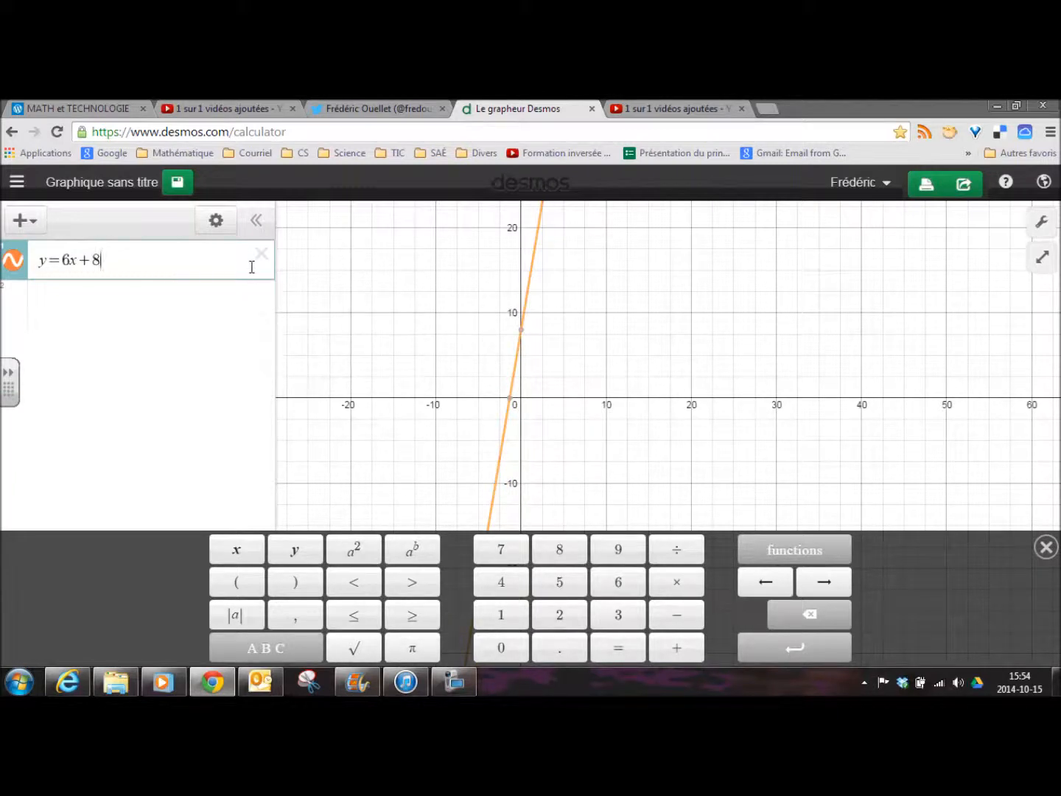
- Restrict the range of the line y=6x+8 with the condition {−5≤y≤8}
{"action": "type", "text": "{-5"}
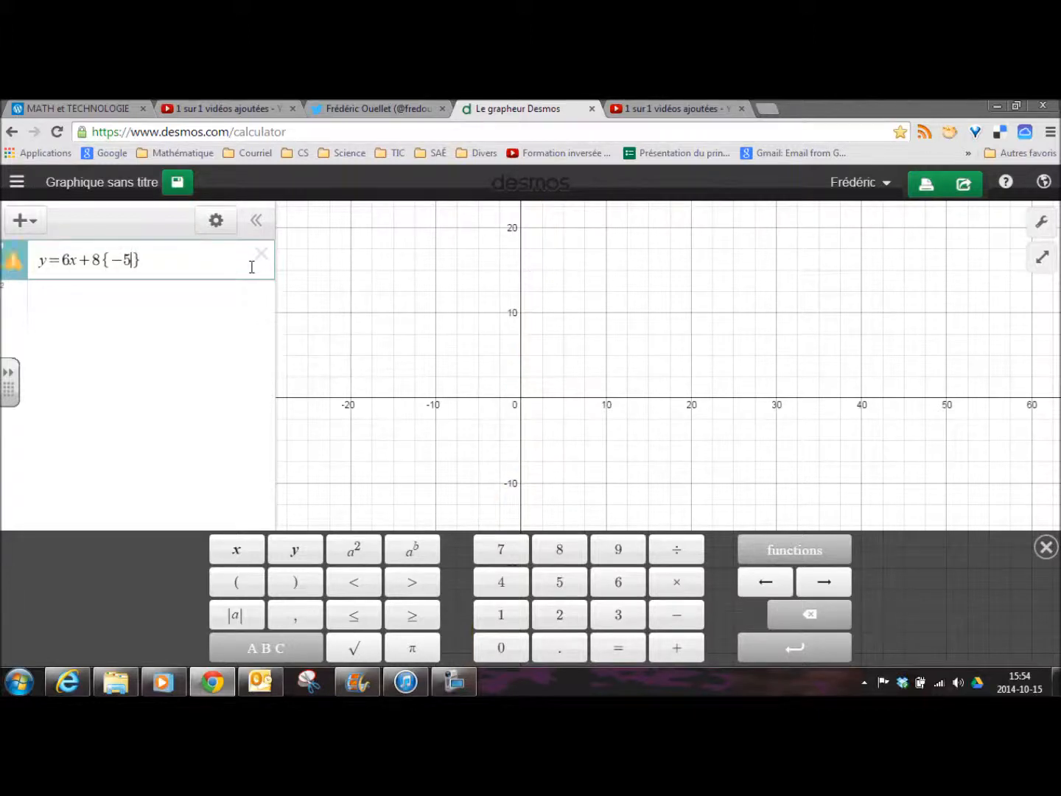
{"action": "type", "text": "<"}
{"action": "type", "text": "y"}
{"action": "type", "text": "<="}
{"action": "type", "text": "8"}
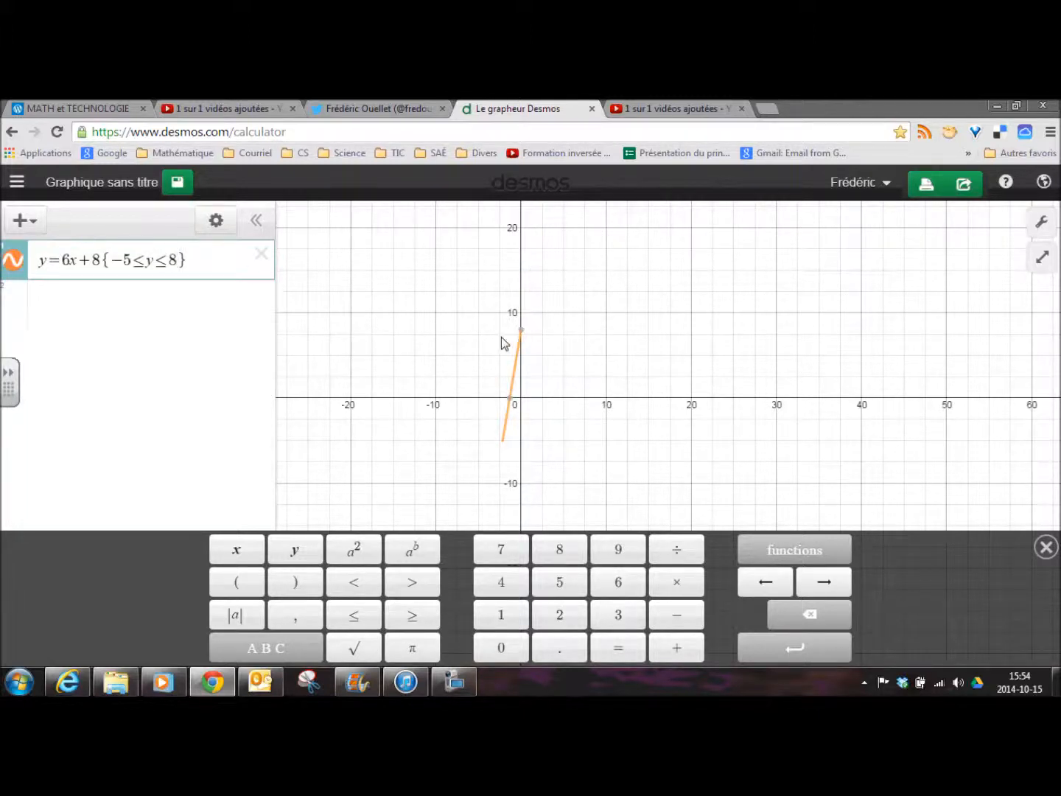
{"action": "double_click", "coordinate": [150, 259]}
{"action": "left_click", "coordinate": [40, 259]}
- Add the parabola y=x² as a second expression and restrict its range with the condition {y≥4}
{"action": "left_click", "coordinate": [86, 328]}
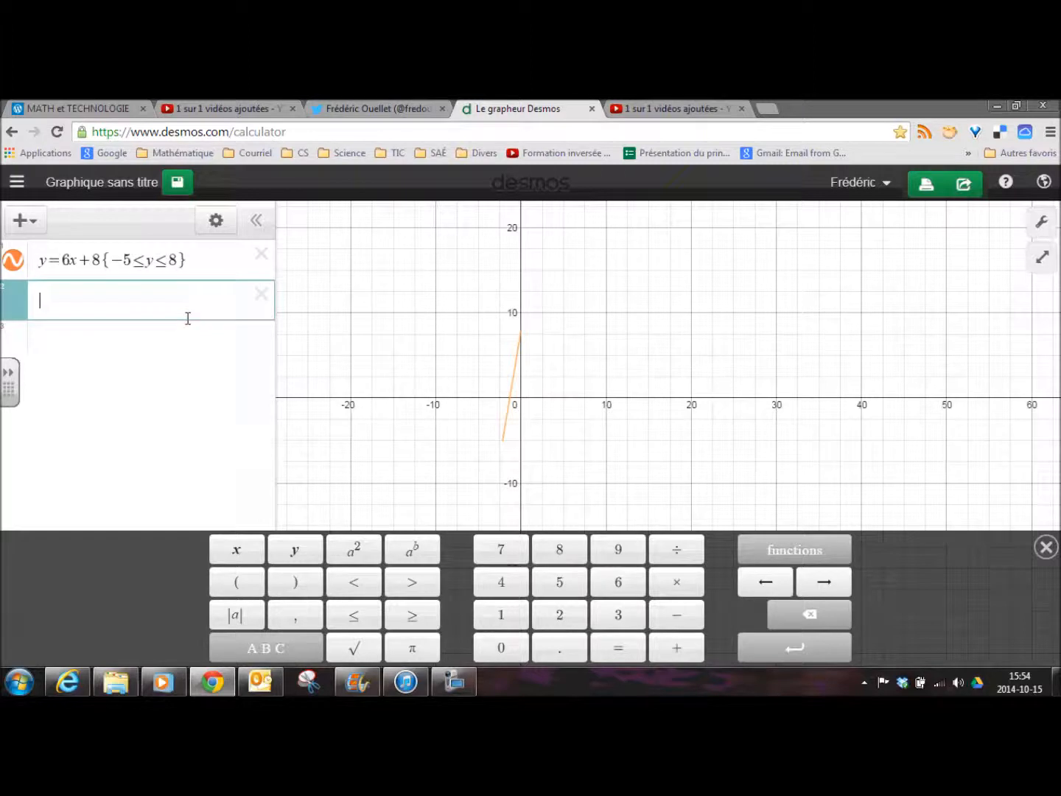
{"action": "type", "text": "y=x^2"}
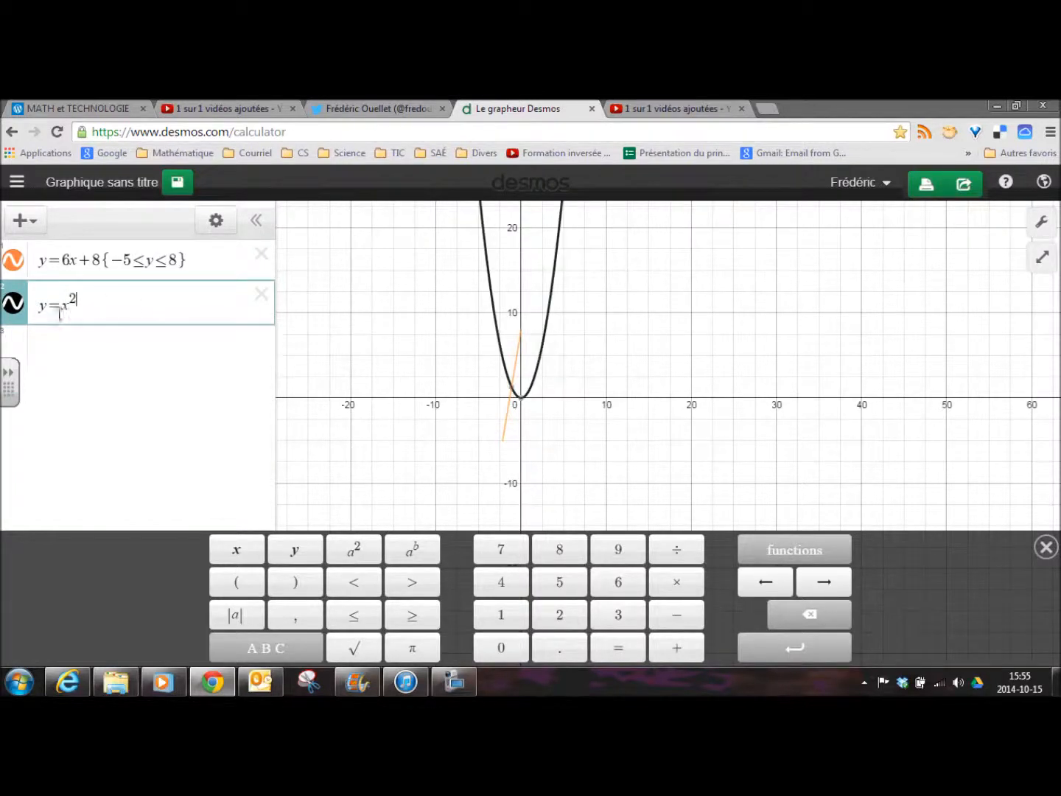
{"action": "type", "text": "{"}
{"action": "key", "text": "BackSpace"}
{"action": "type", "text": "{y<="}
{"action": "key", "text": "BackSpace"}
{"action": "type", "text": ">="}
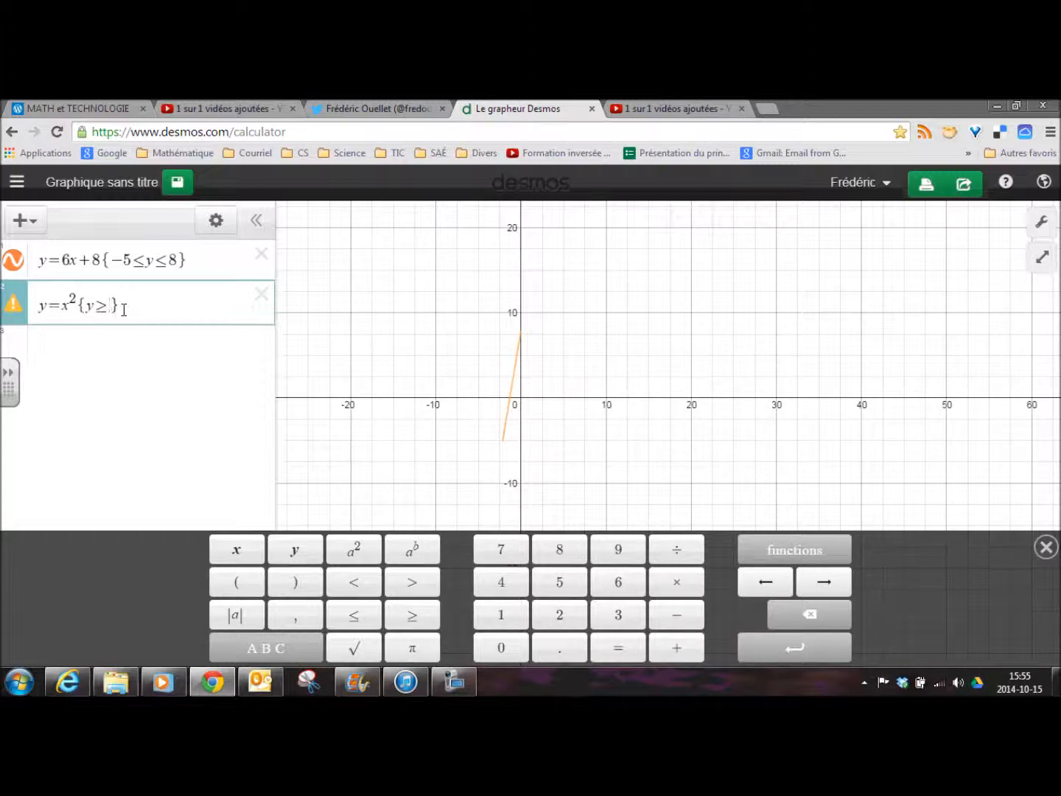
{"action": "type", "text": "4"}
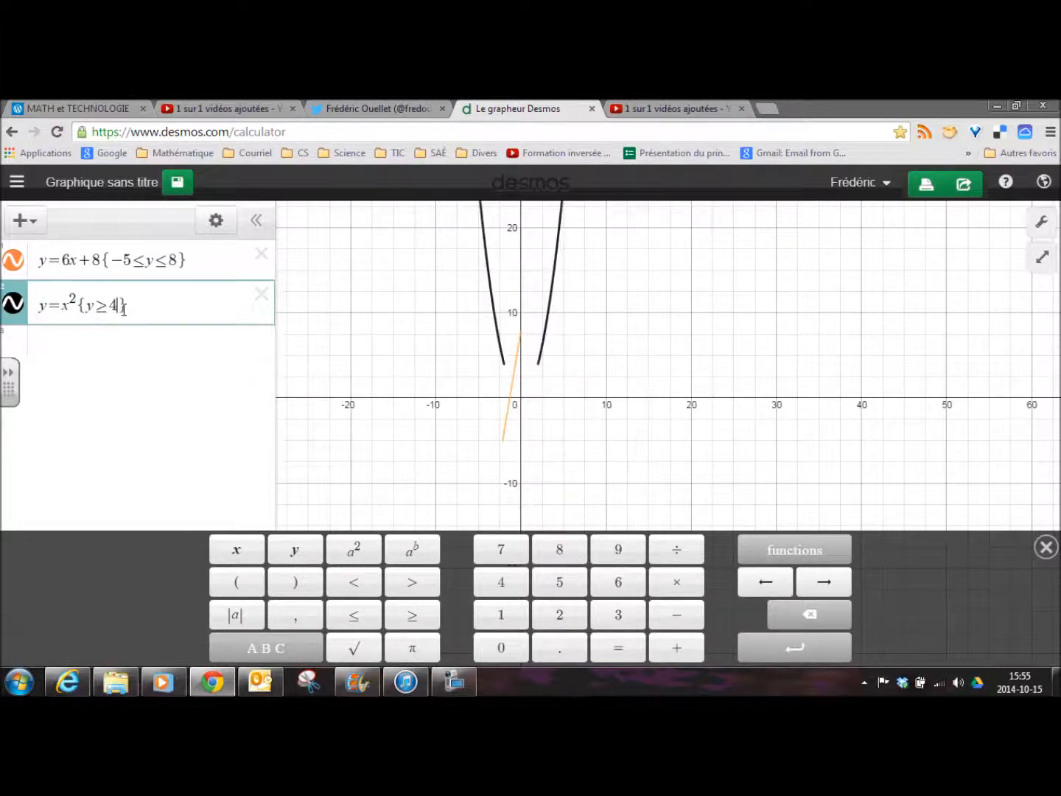